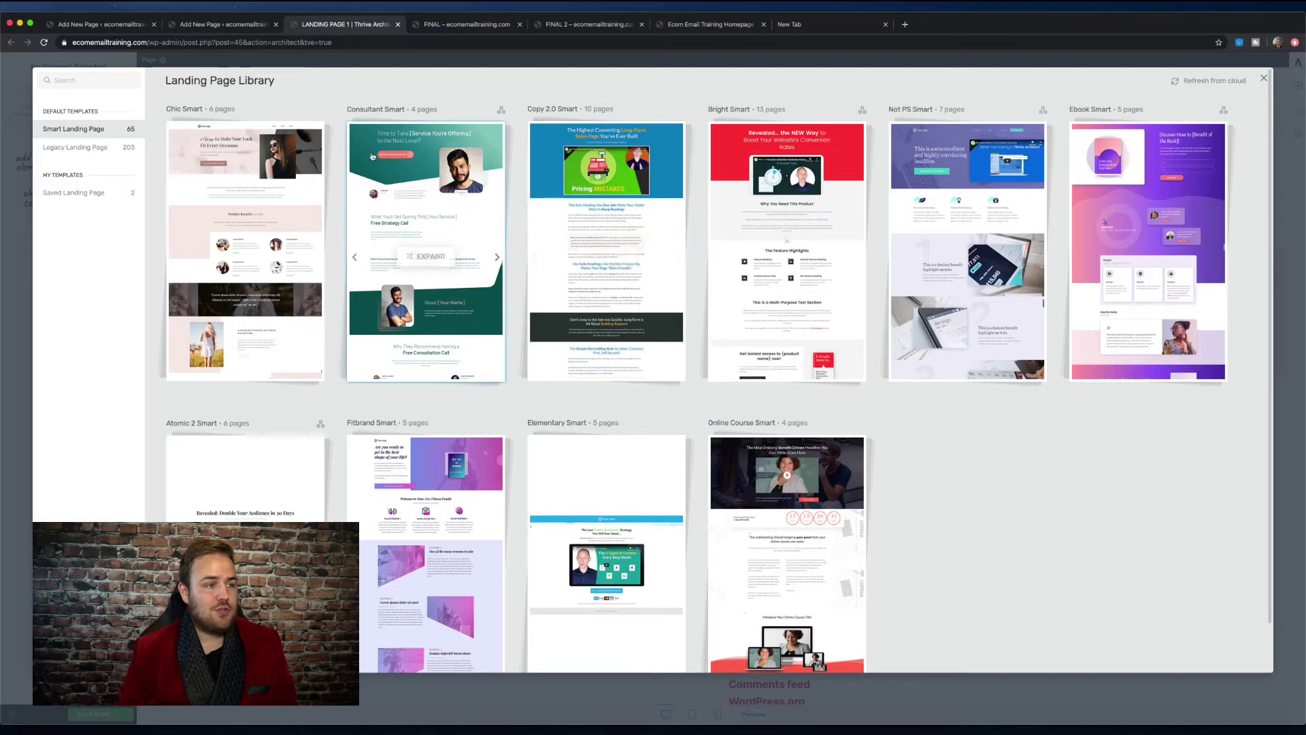
Browse the page templates in the Consultant Smart and Copy 2.0 Smart sets, returning to the template library after each
click(417, 179)
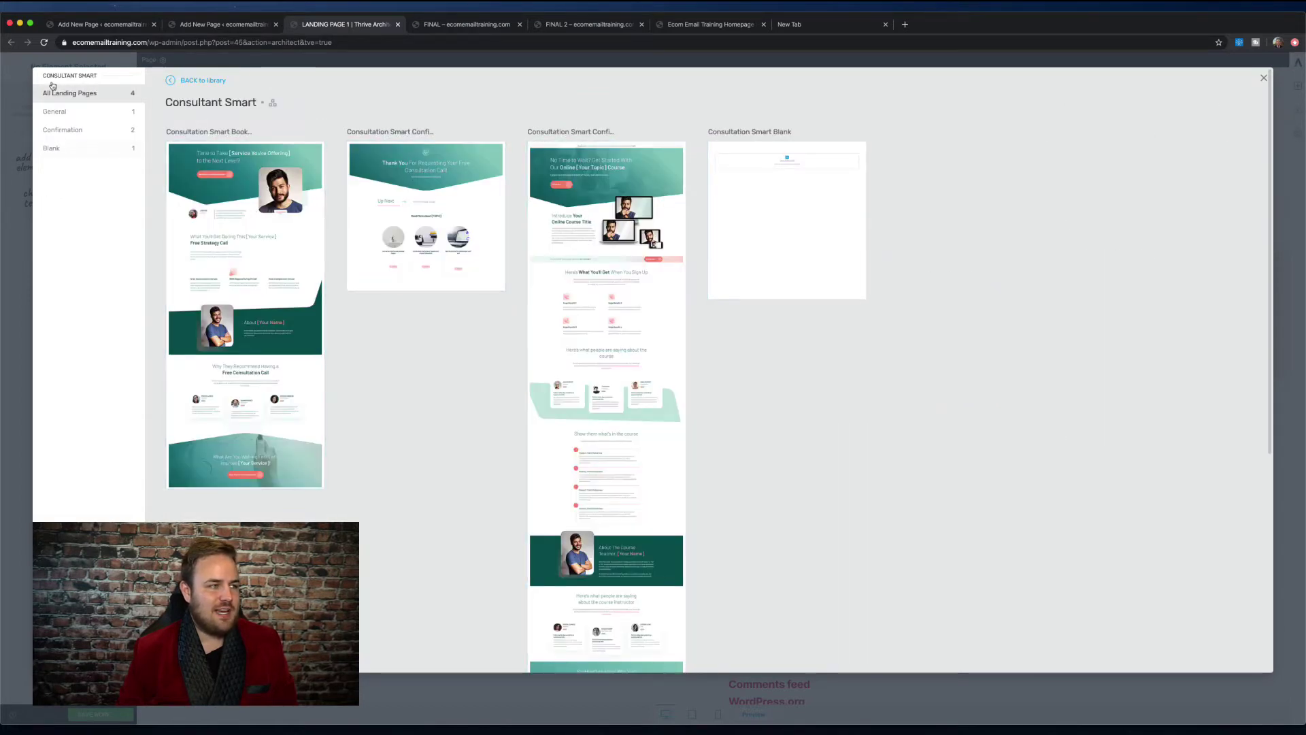
click(187, 83)
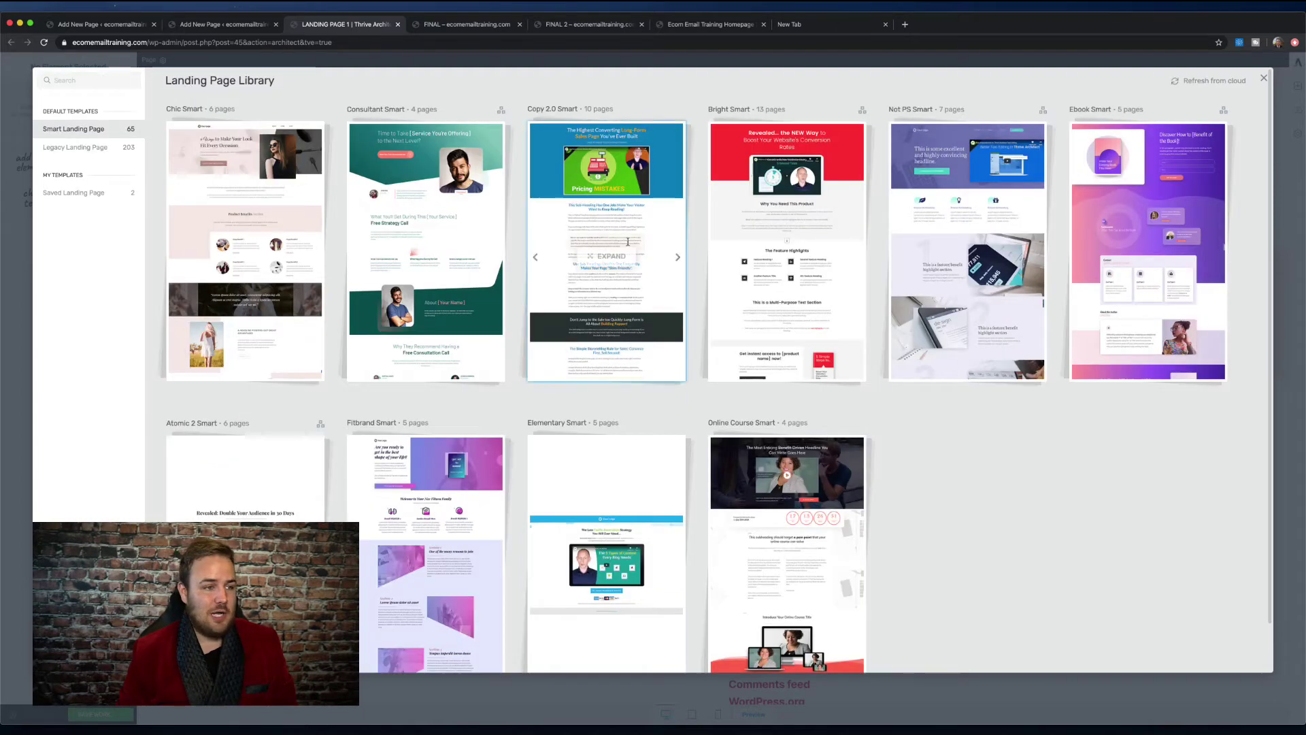
click(616, 221)
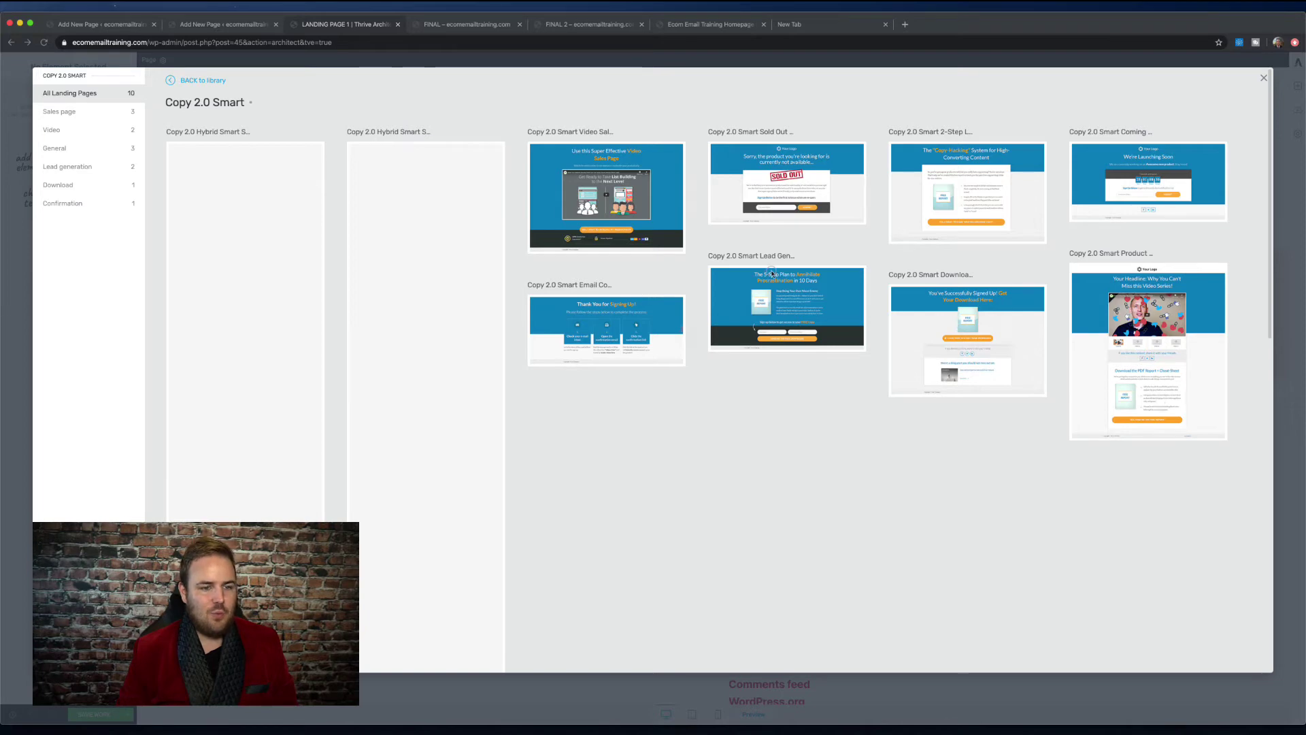
click(203, 80)
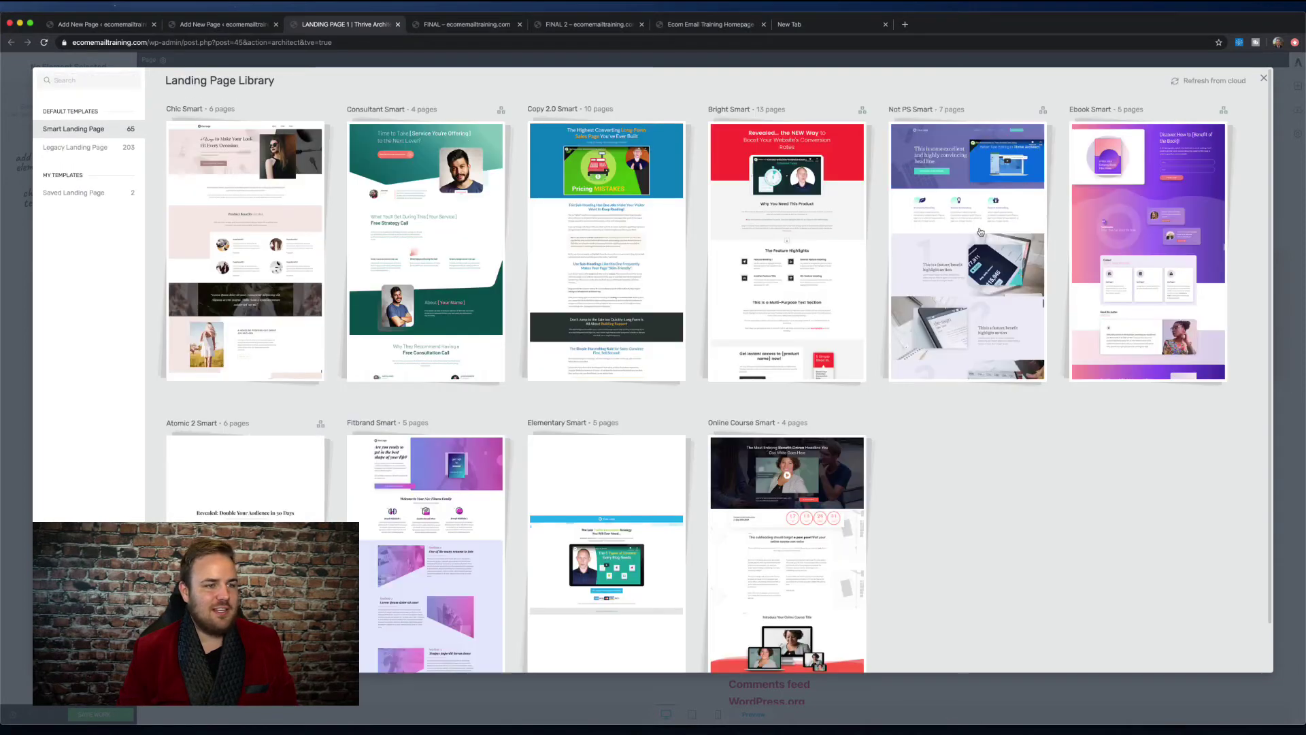
Apply the 2-step lead template from the Bright Smart set to the landing page
click(811, 207)
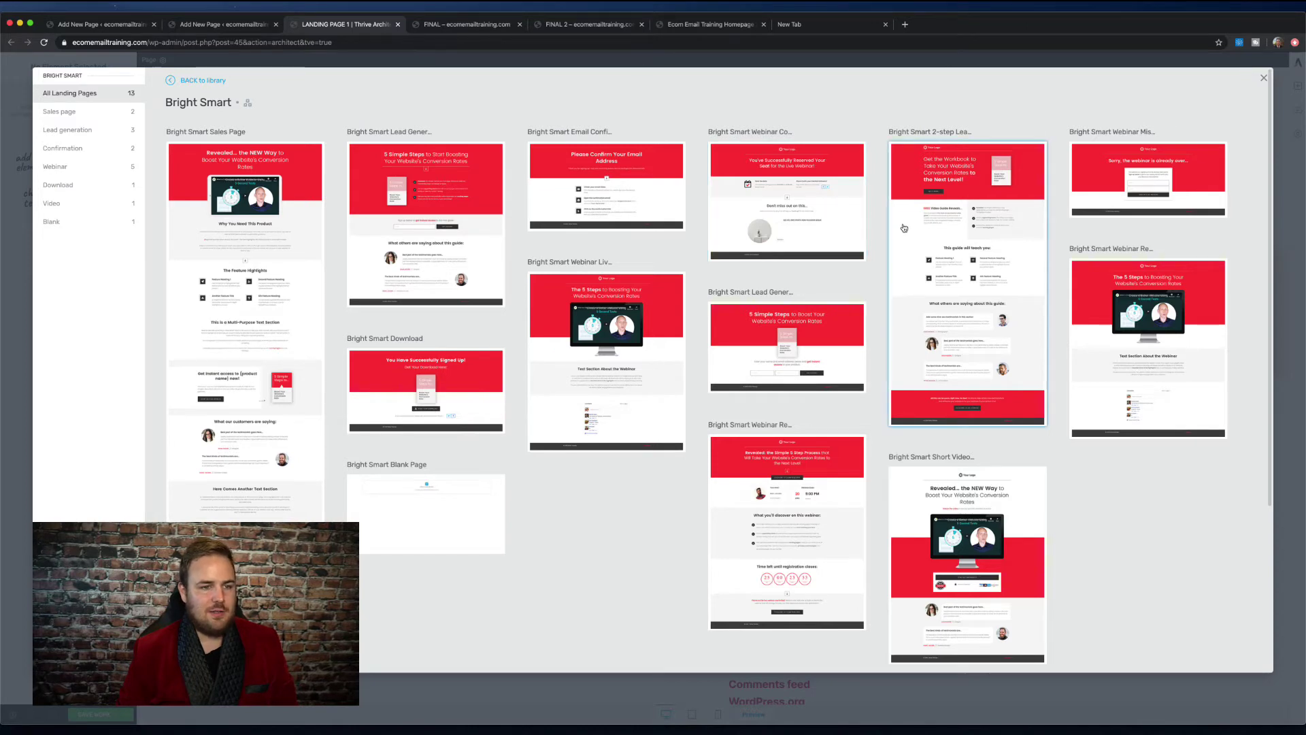
scroll(945, 197, down, 1)
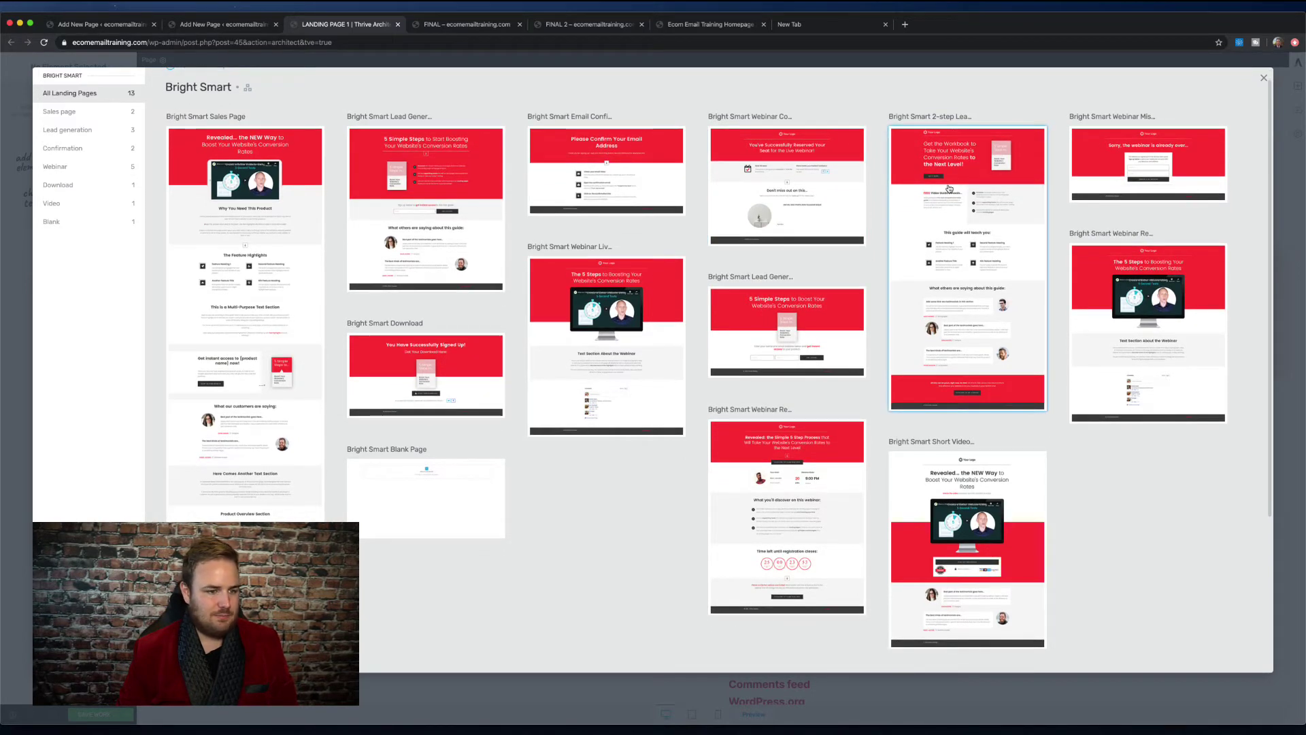
click(949, 188)
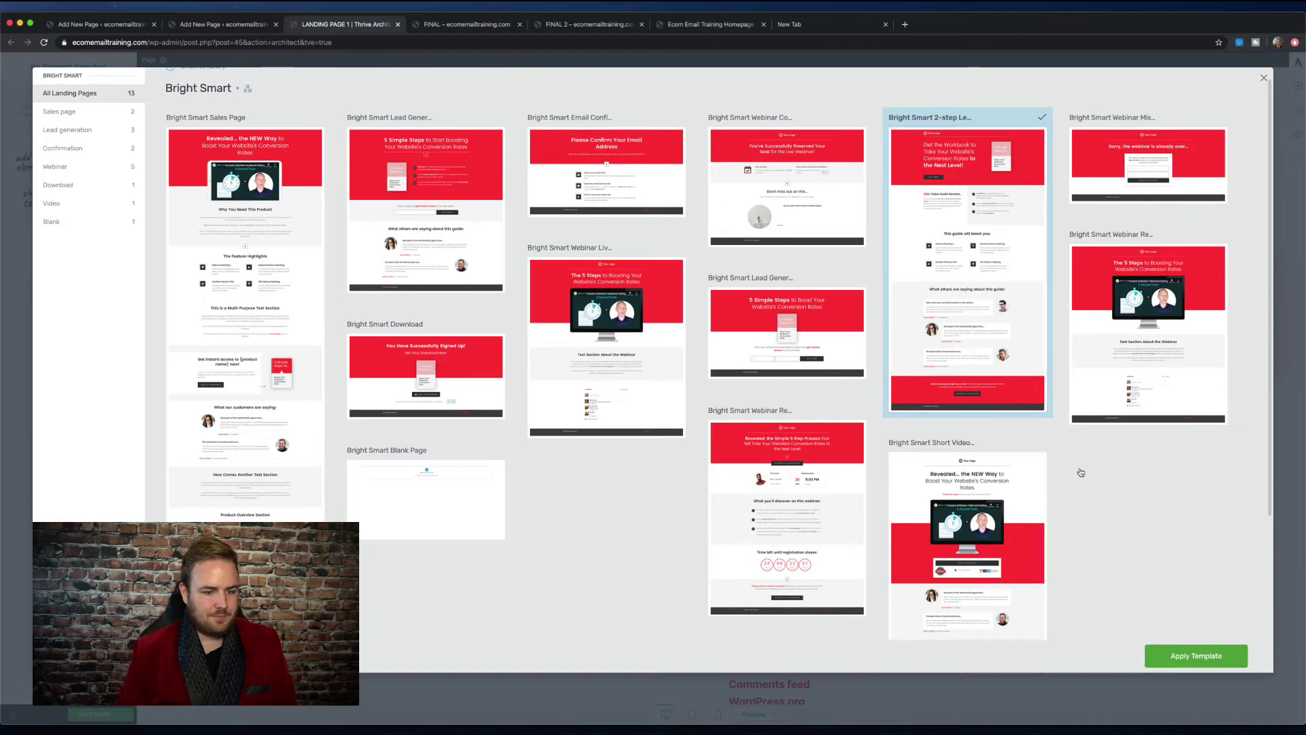
click(1204, 660)
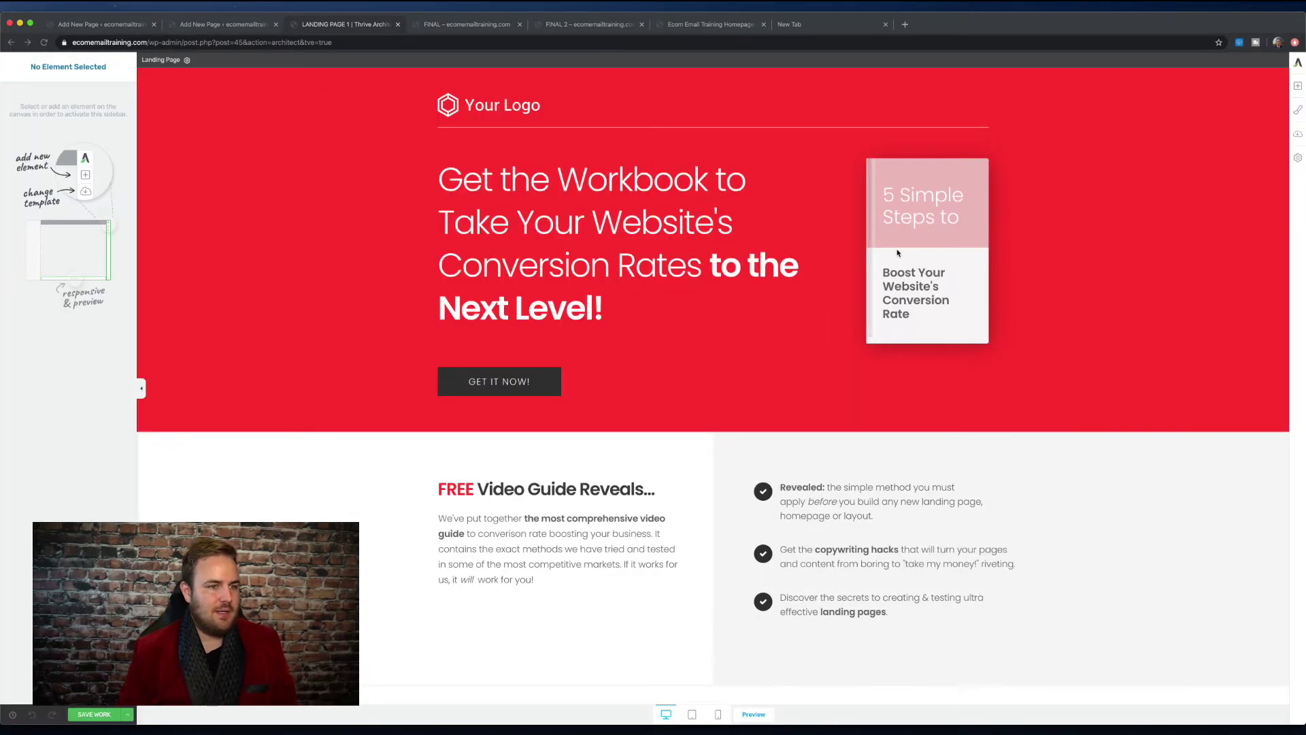
Select the "Get It Now!" button, save the landing page and leave the editor for the published page
click(540, 381)
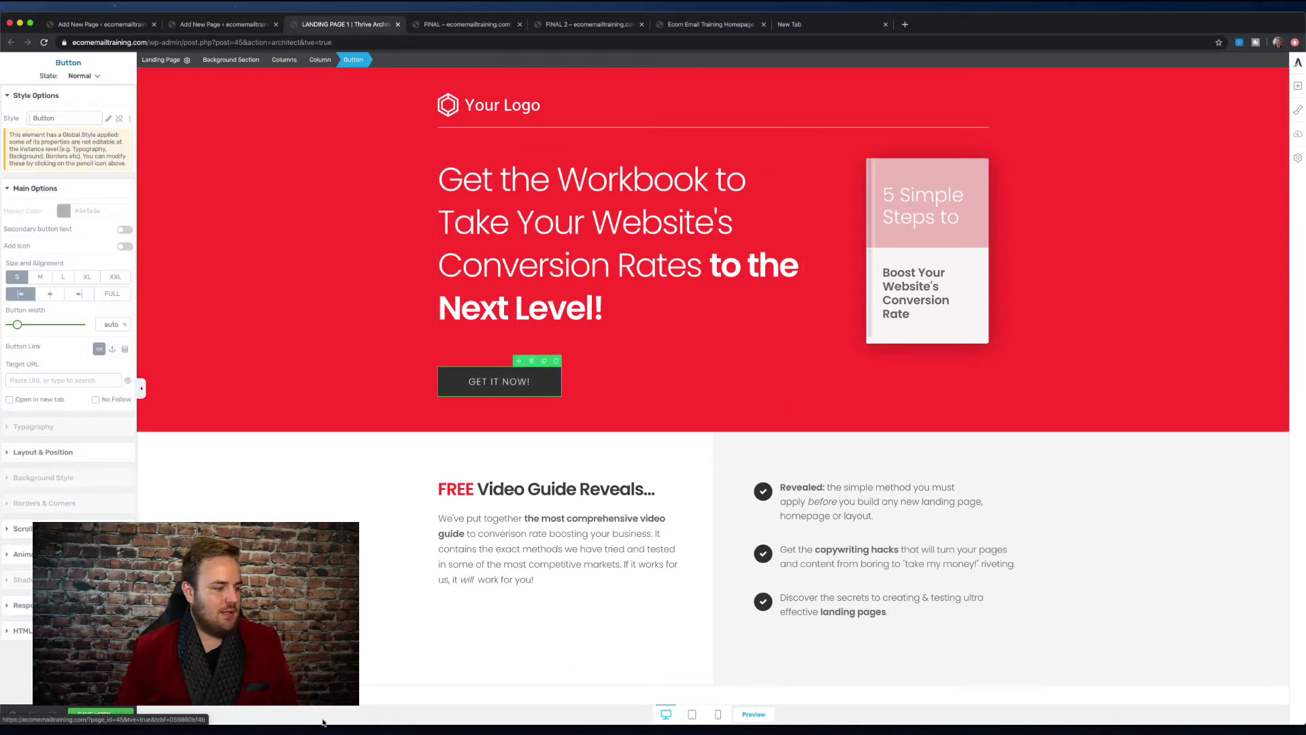
click(129, 716)
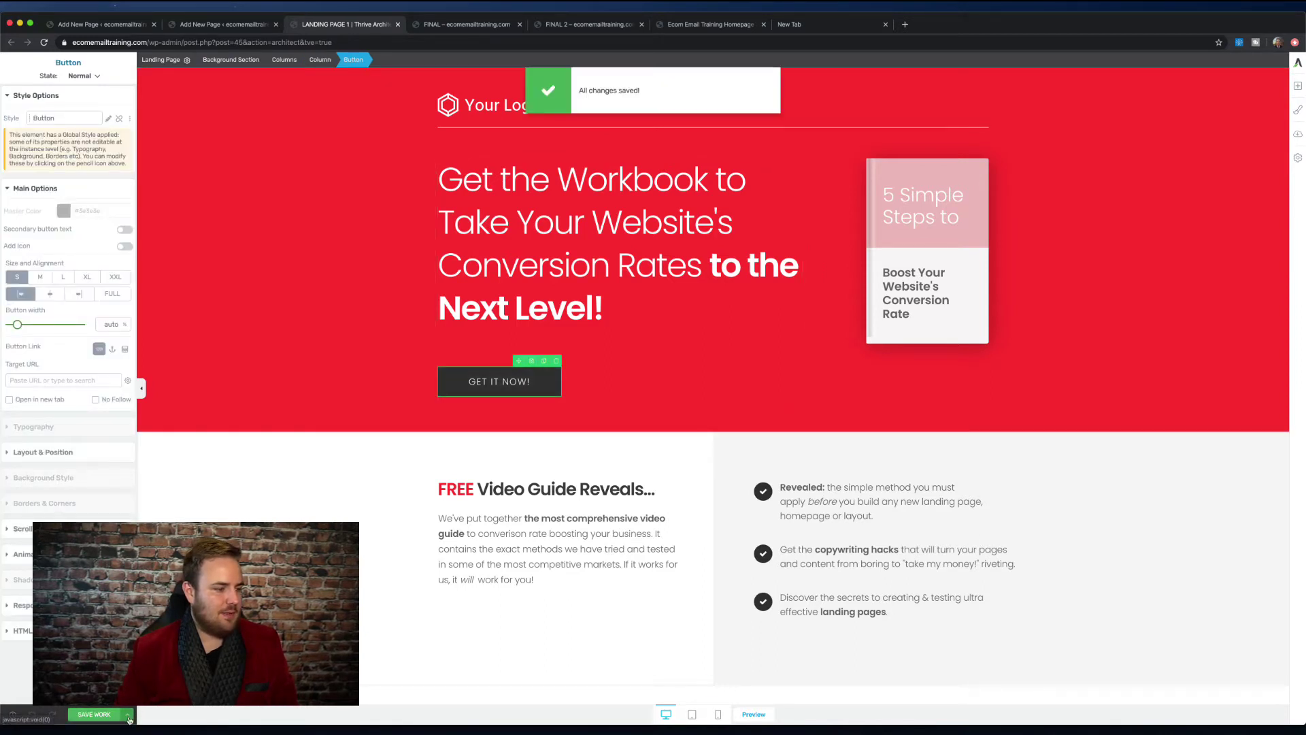
click(20, 647)
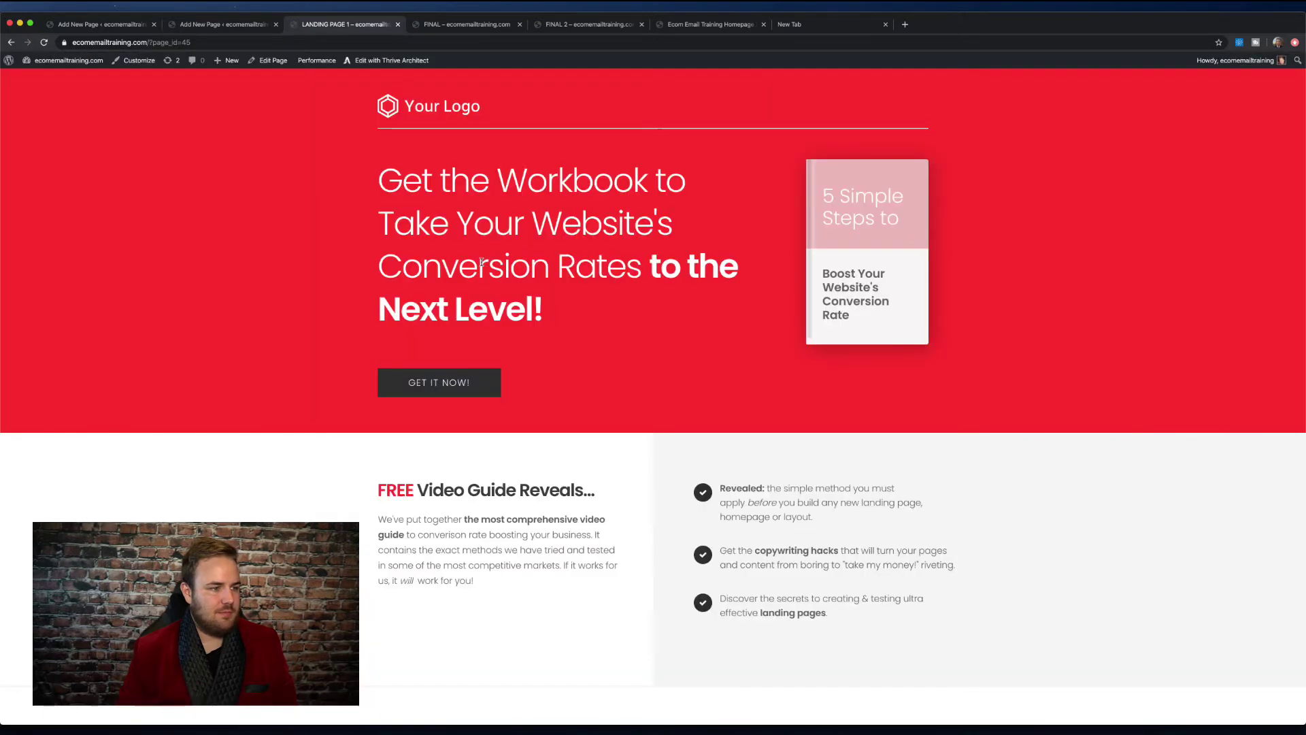
Review the published landing page and check the sign-up popups behind the "Get It Now!" and "Click Here to Get Started!" buttons
click(447, 383)
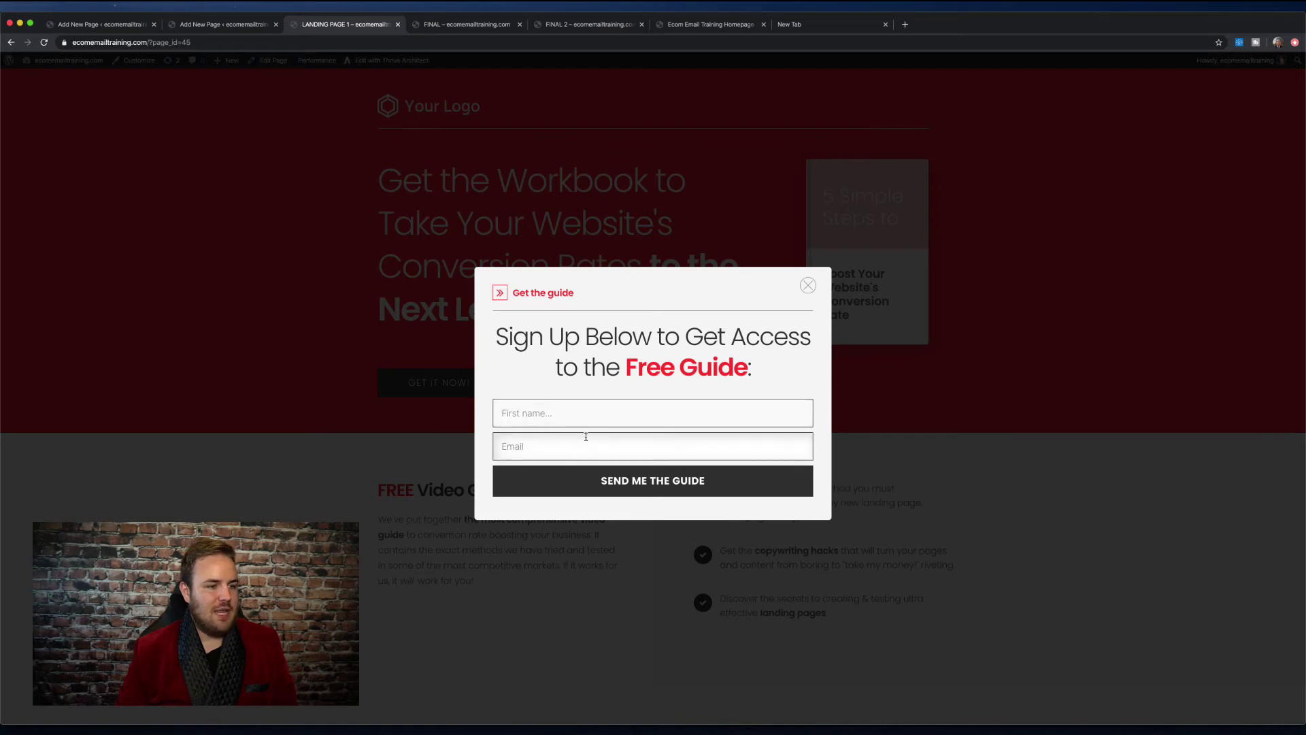
click(808, 285)
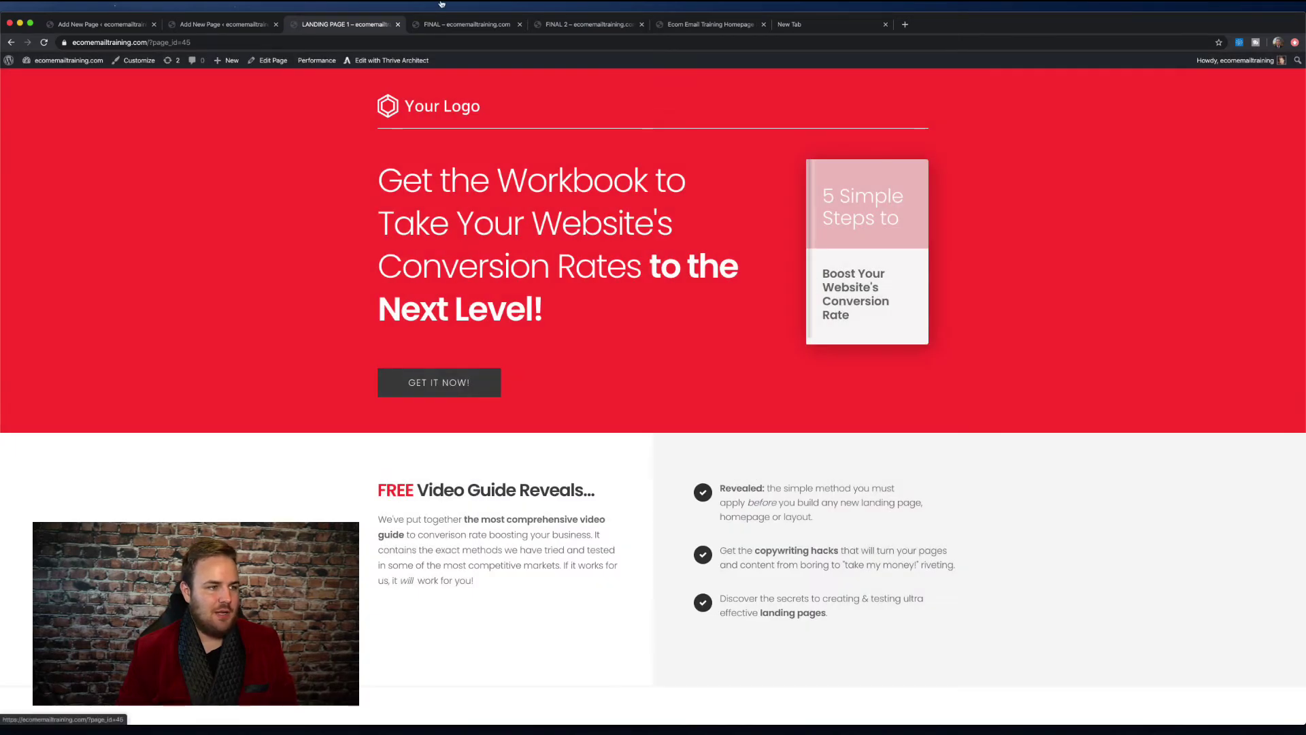
scroll(673, 328, down, 5)
scroll(671, 329, down, 10)
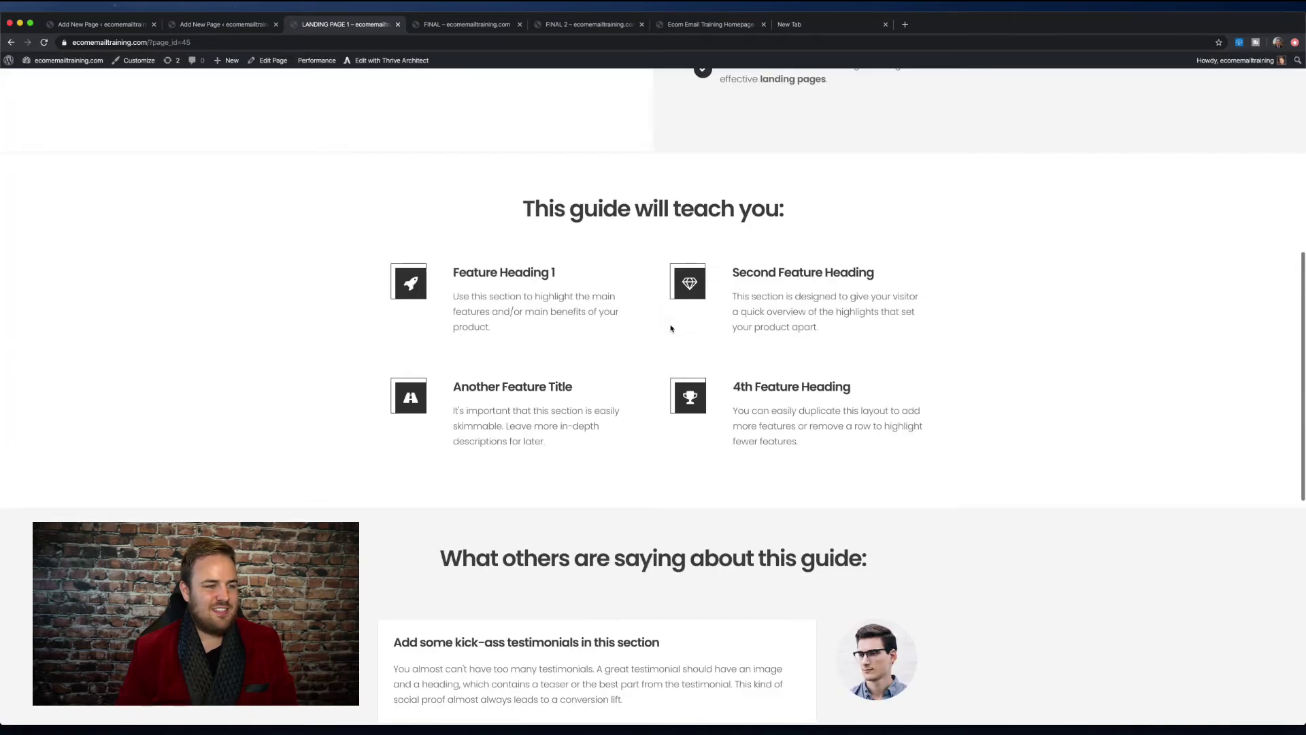
scroll(661, 338, up, 15)
scroll(660, 338, down, 15)
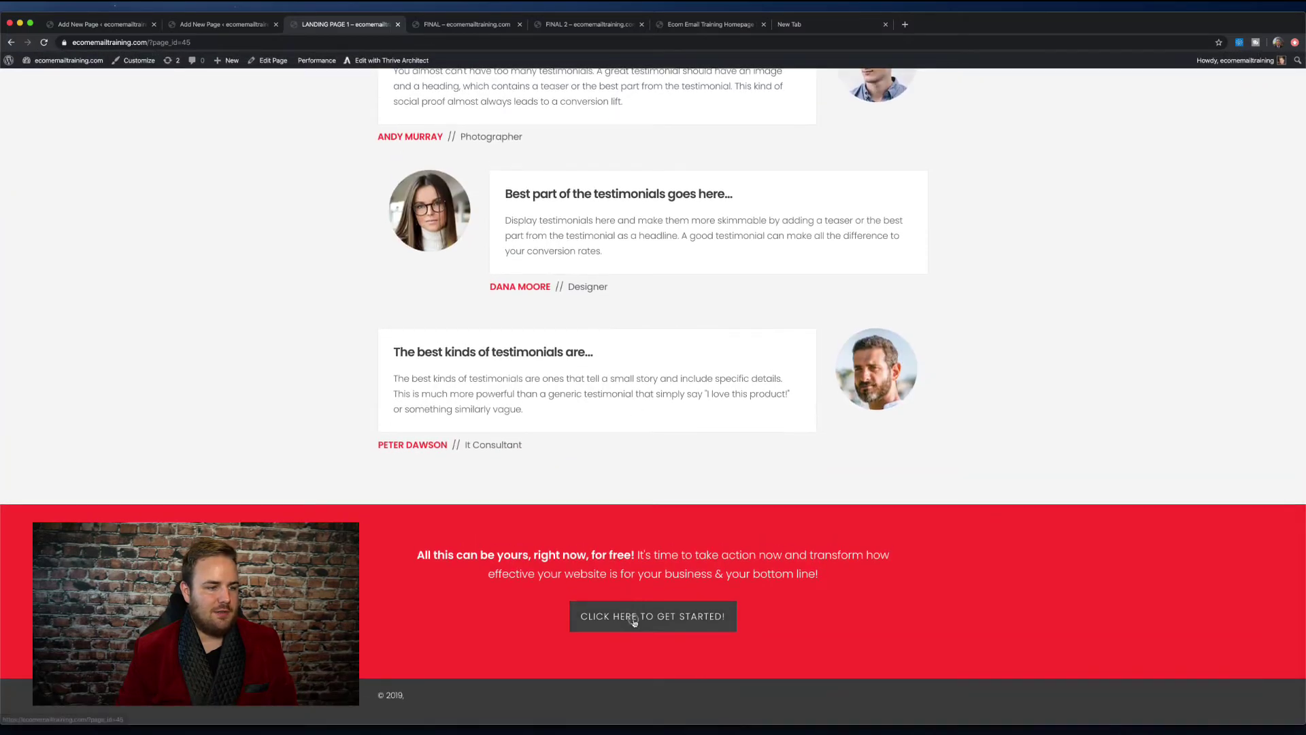
click(636, 615)
click(808, 286)
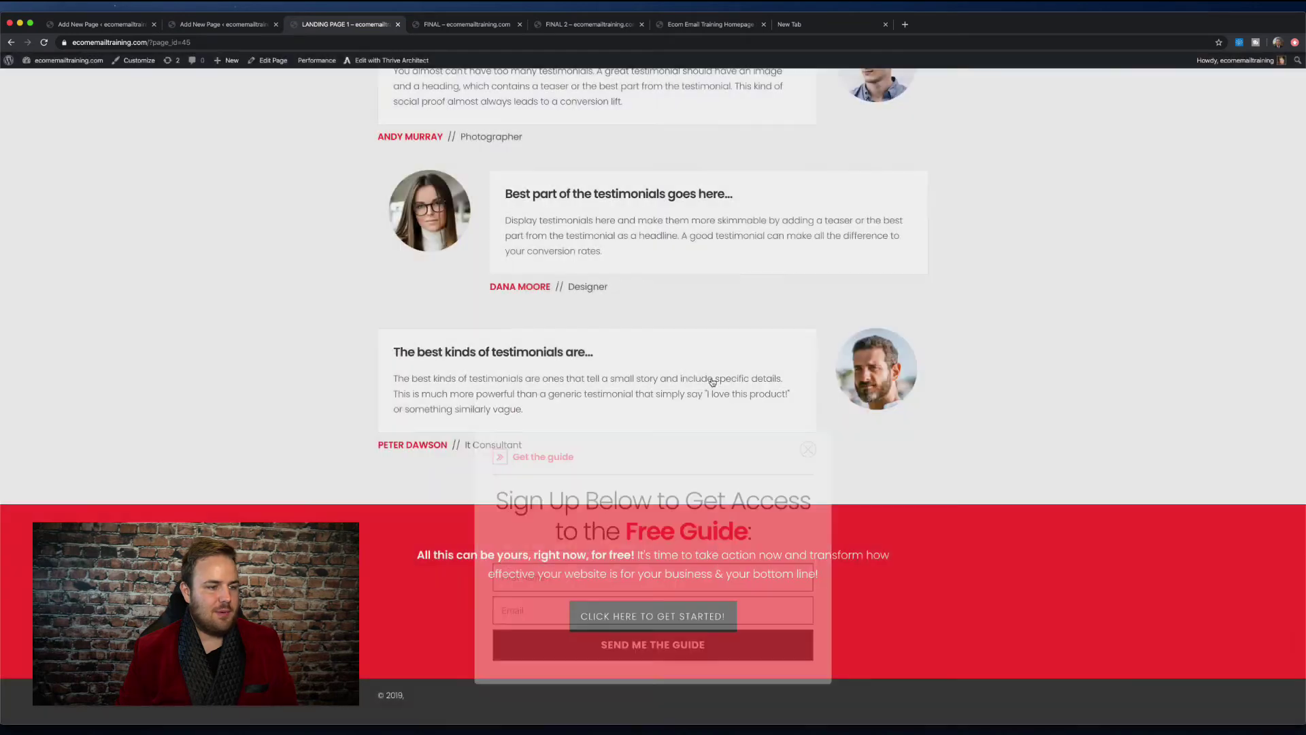
scroll(707, 378, up, 12)
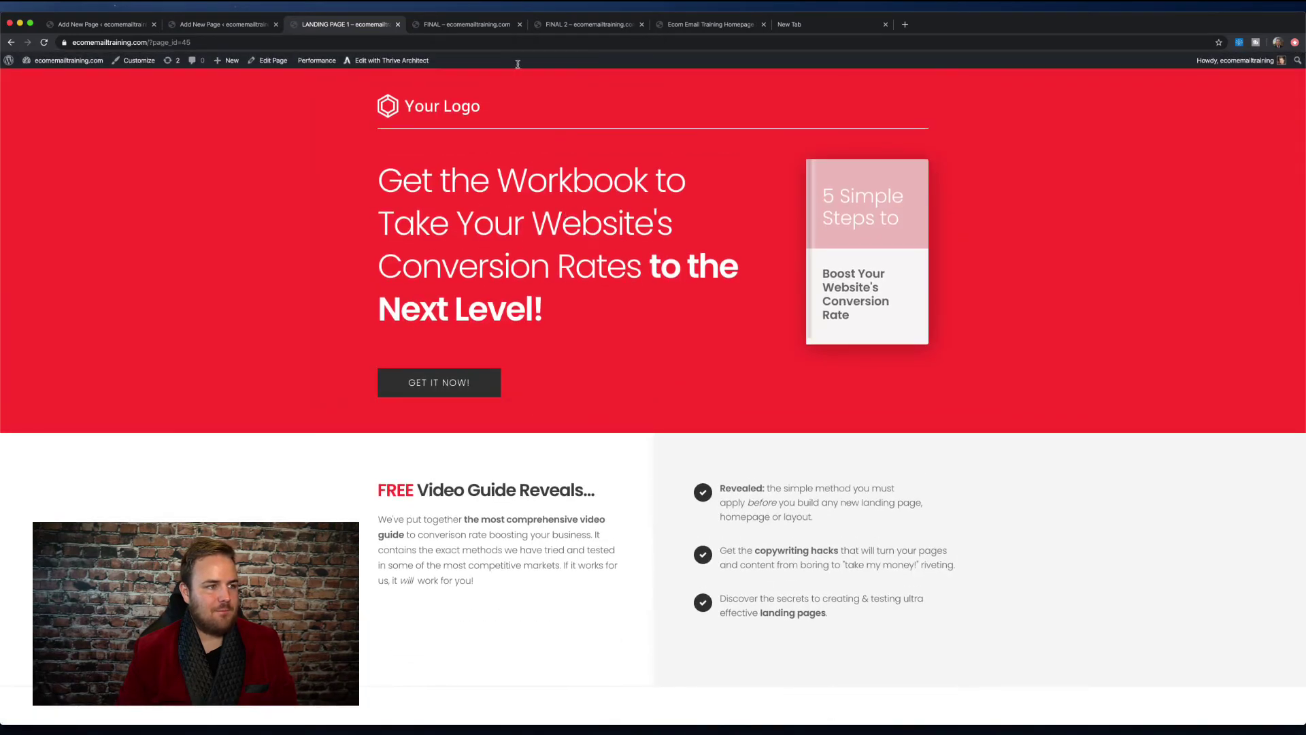
Open the FINAL page in the Thrive Architect editor and select the background section with the office photo
click(479, 29)
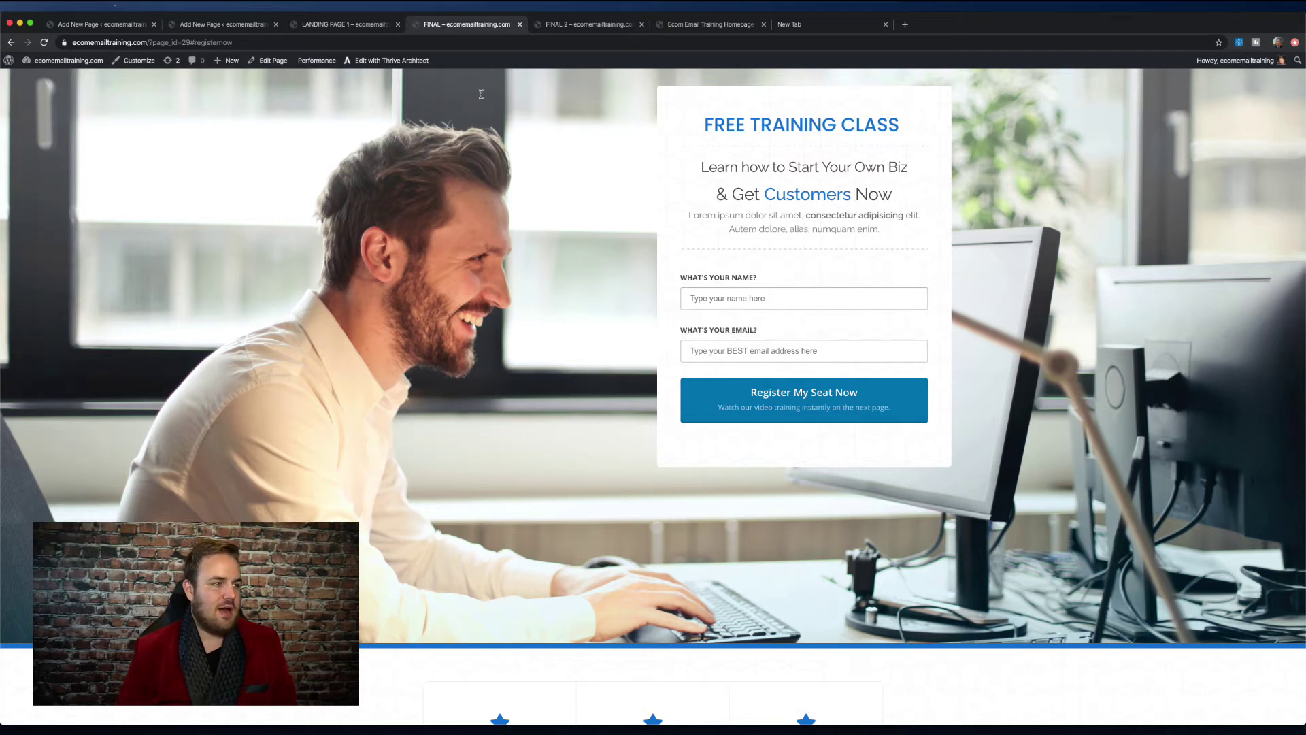
click(370, 61)
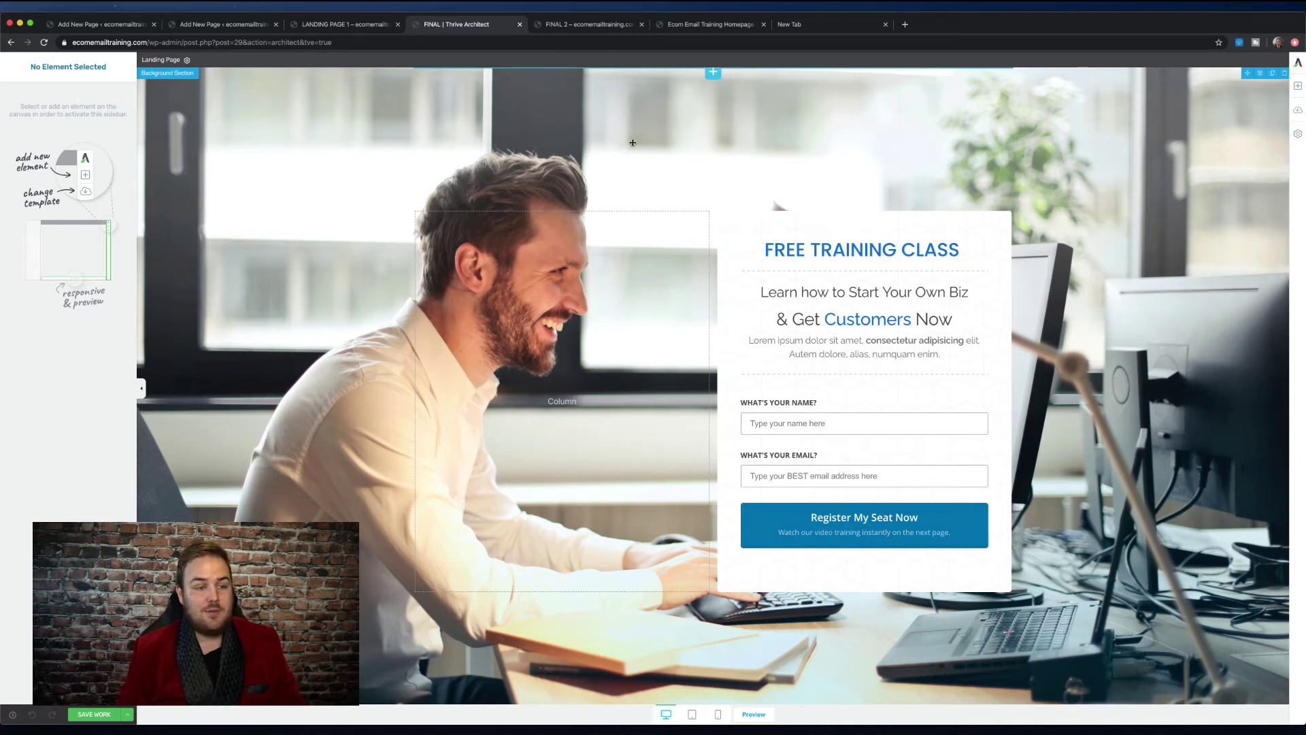
click(363, 168)
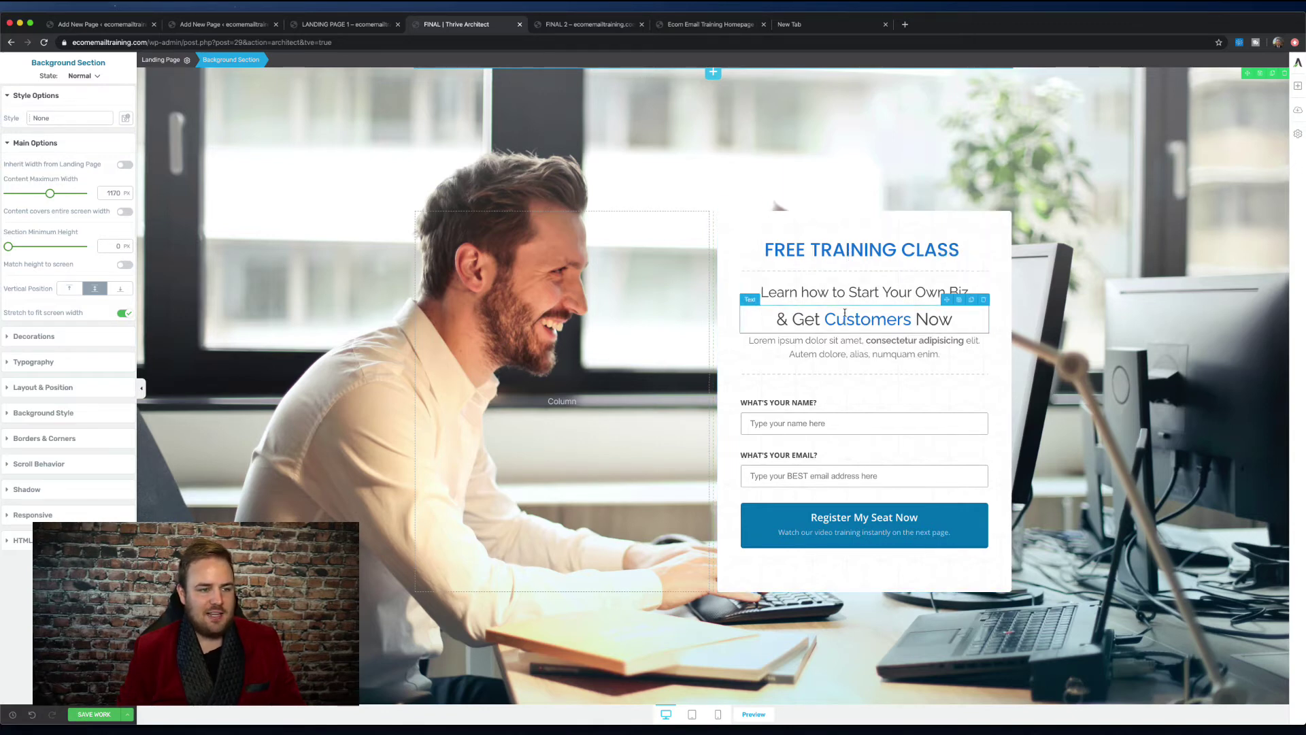
Inspect the registration form's options on the FINAL page and look at the FINAL 2 webinar replay page
scroll(844, 390, down, 3)
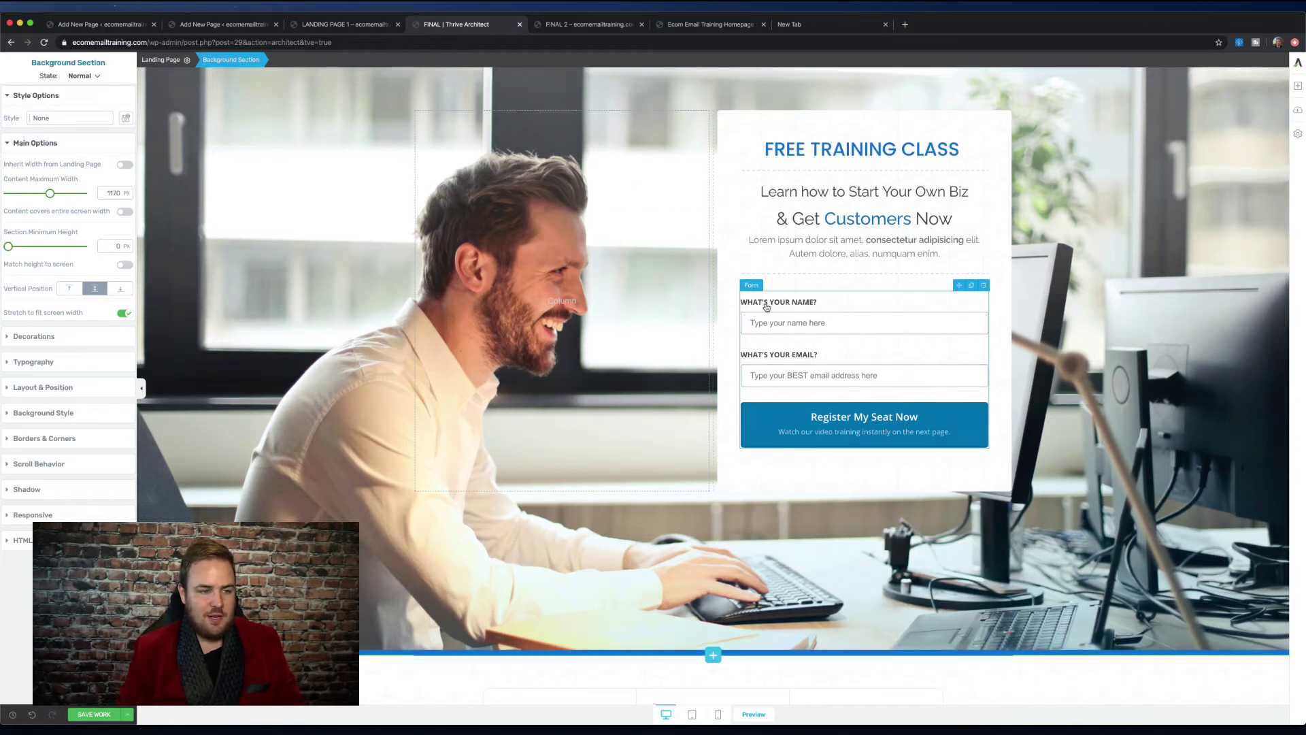
click(812, 348)
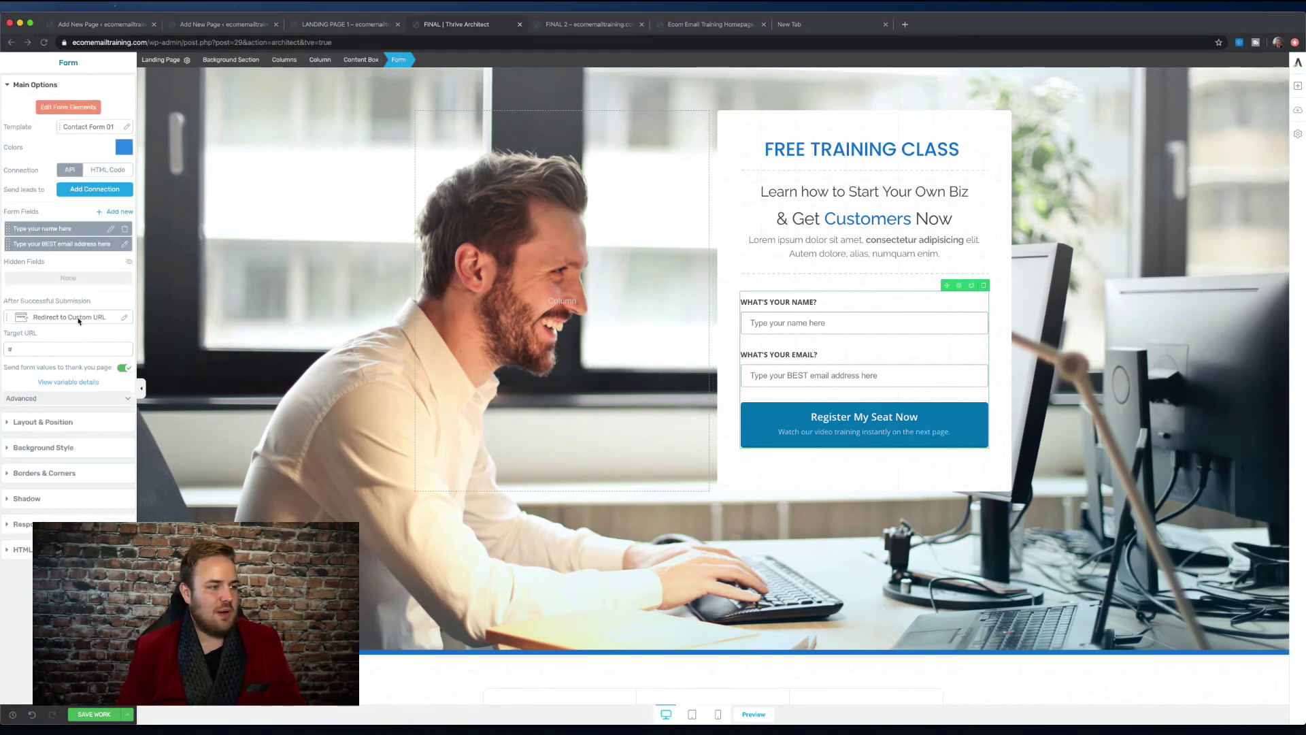
click(586, 24)
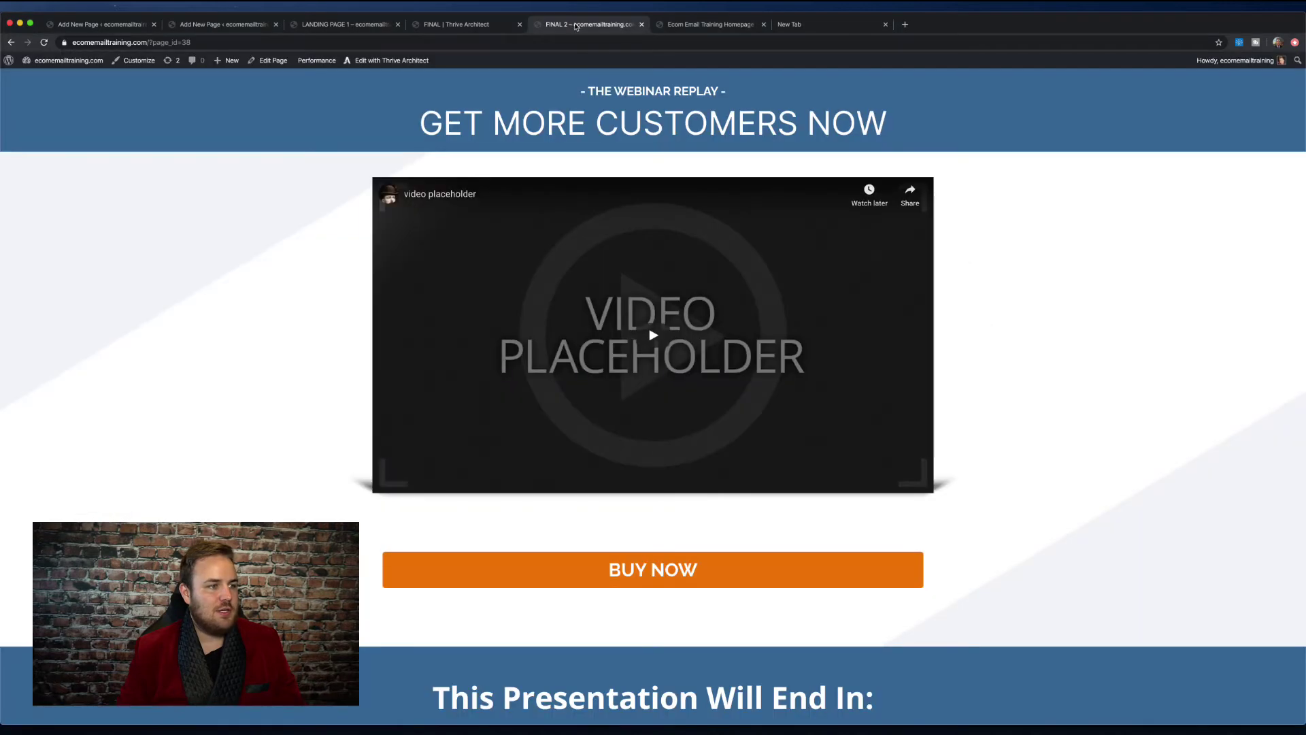
click(470, 24)
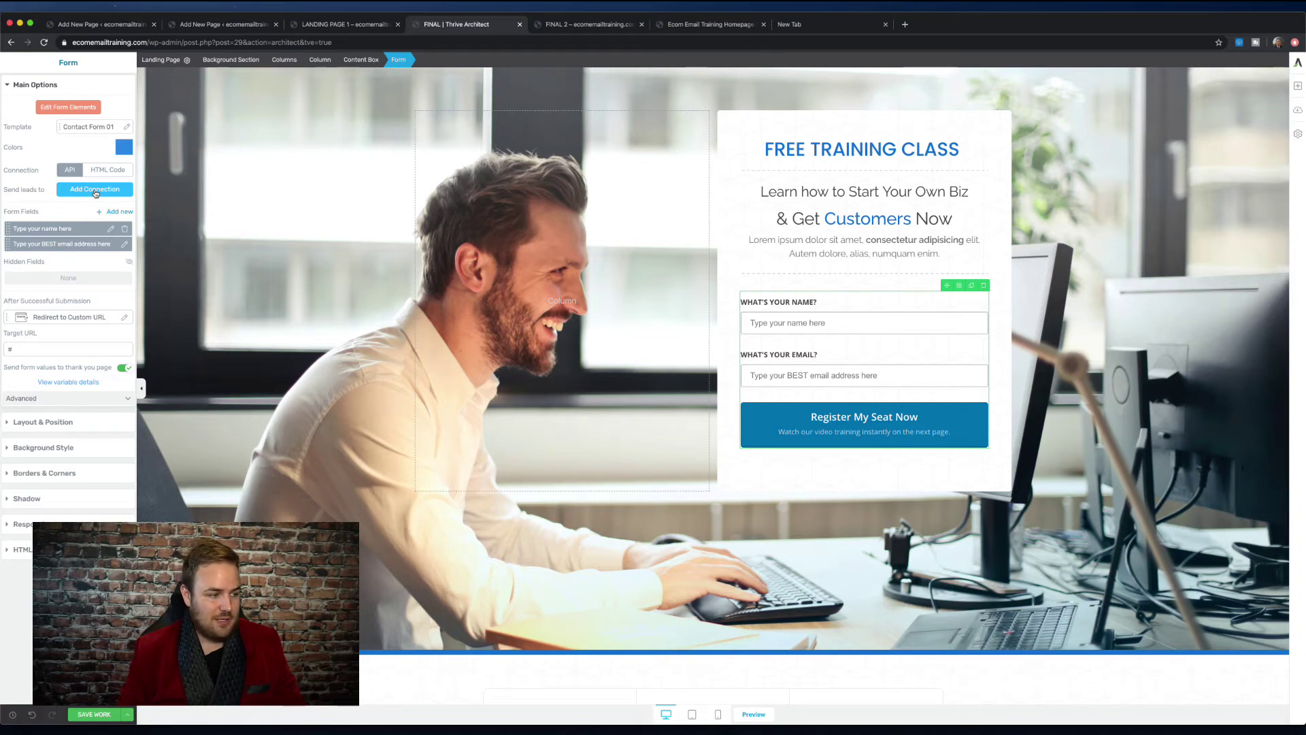
Examine the FINAL page's benefits, free bonus, host and footer sections, ending back at the registration form
scroll(704, 376, down, 3)
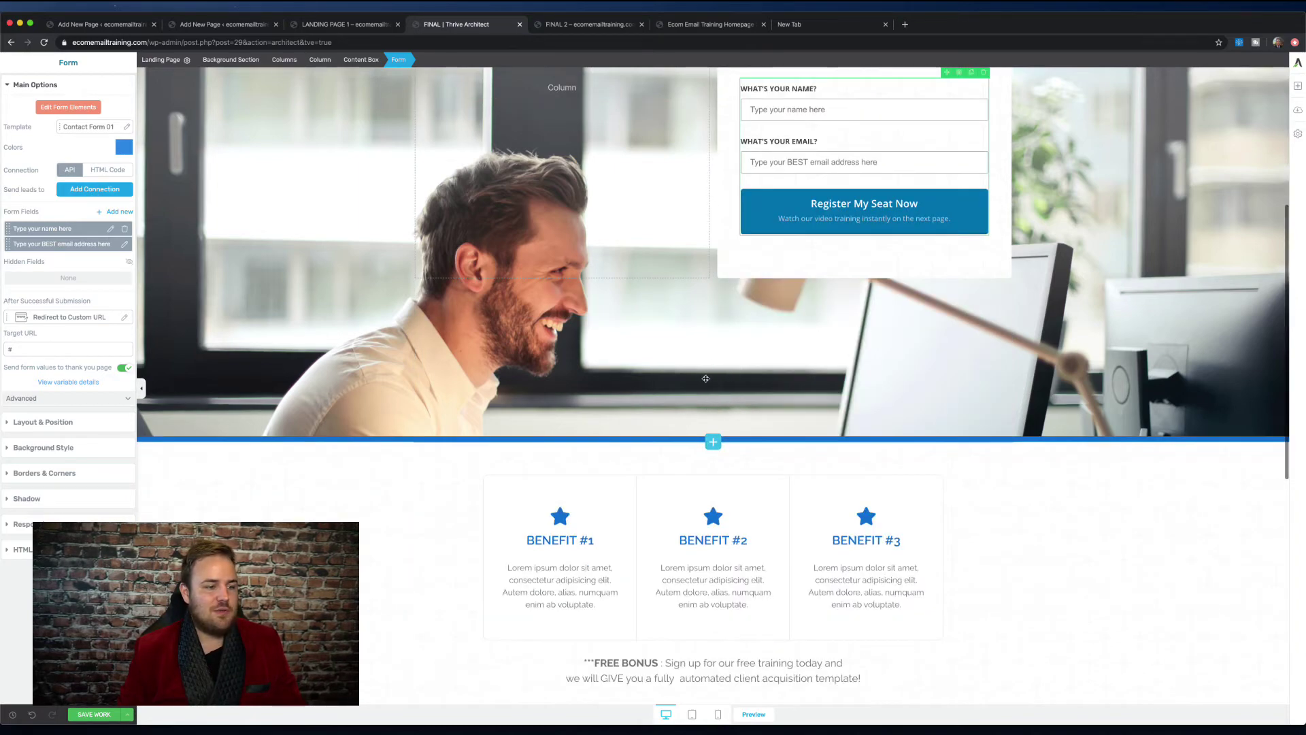
scroll(706, 378, down, 2)
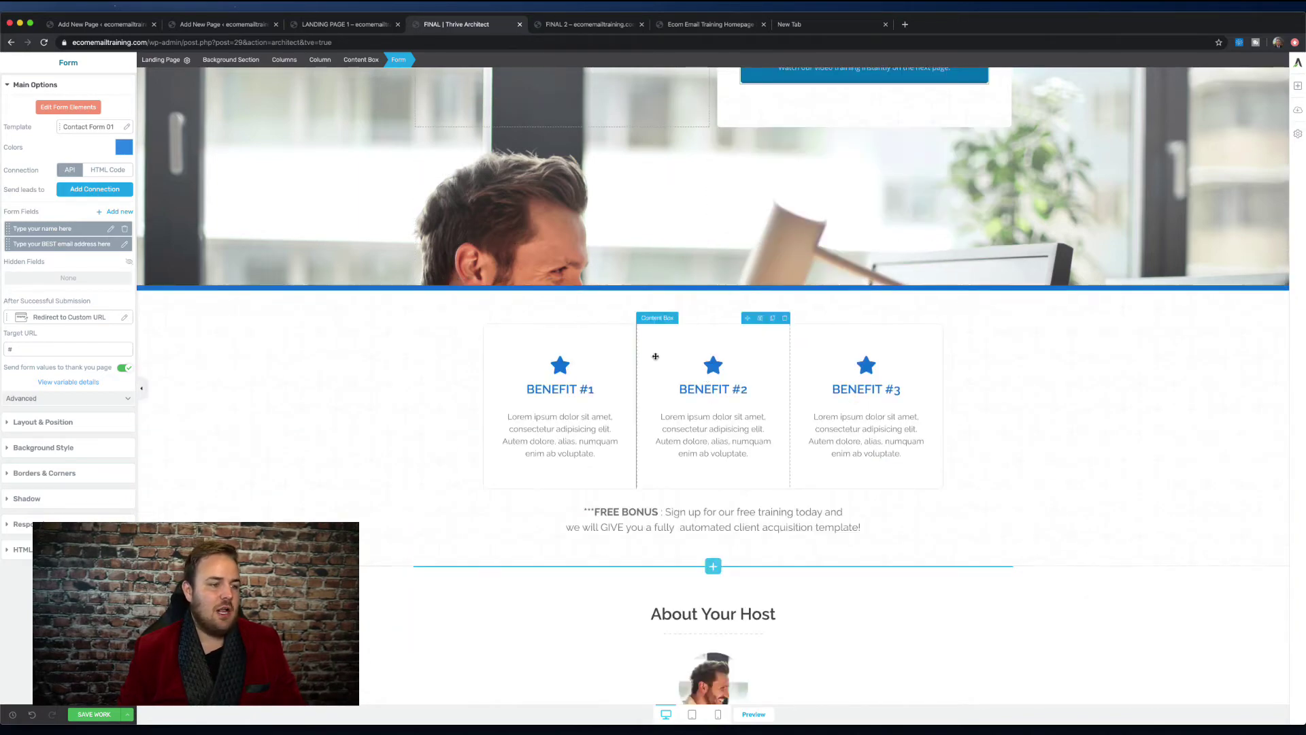
scroll(871, 408, down, 1)
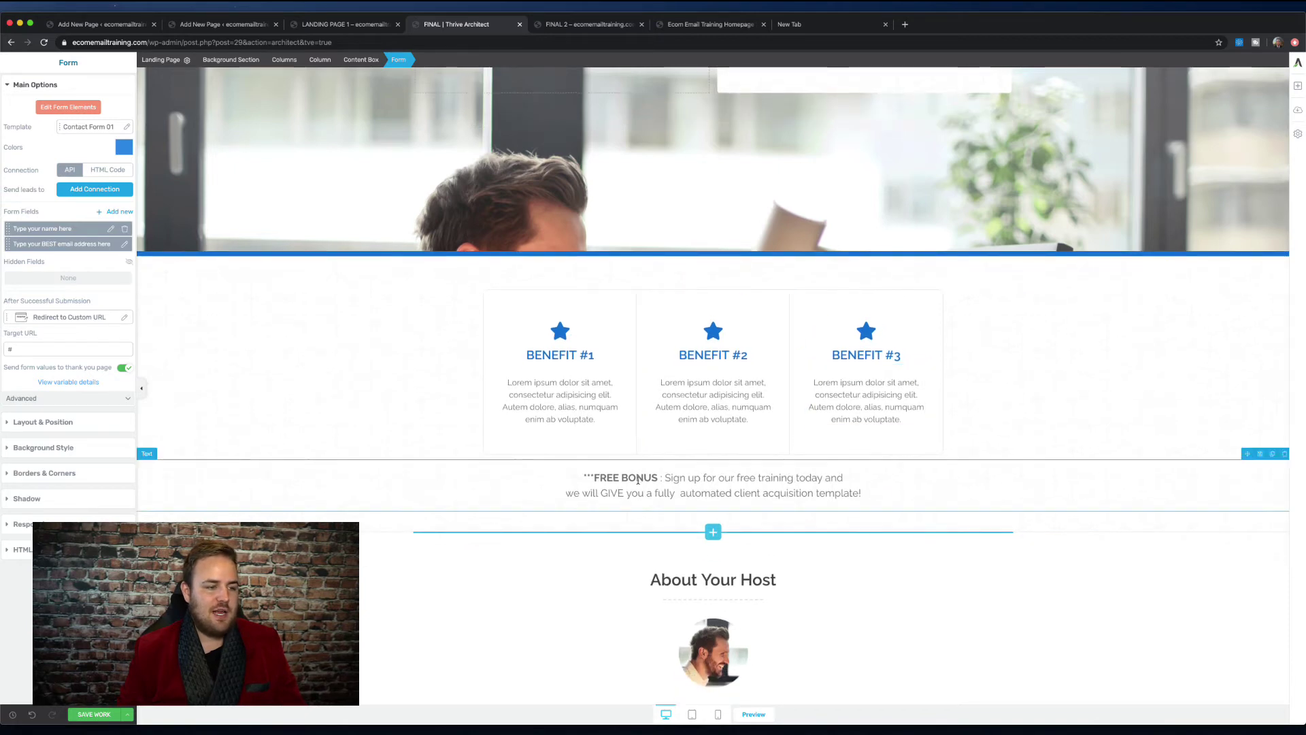
scroll(687, 499, down, 1)
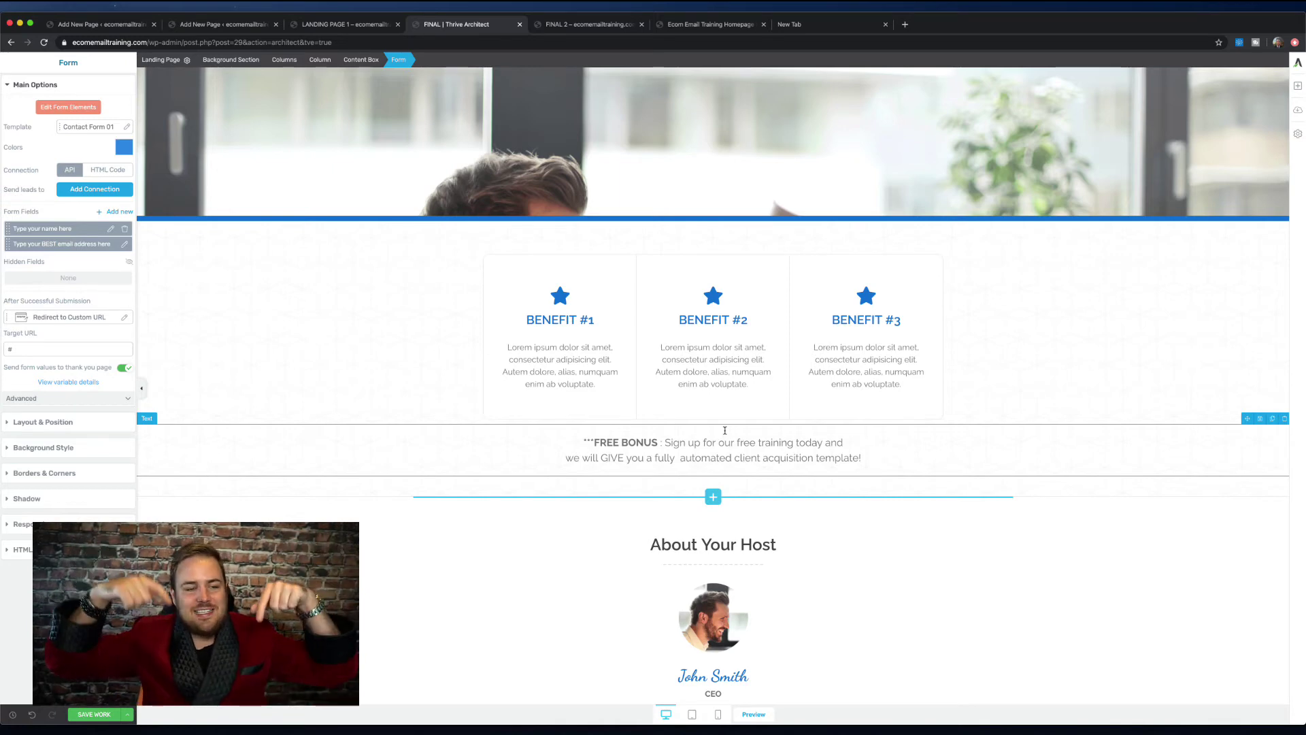
scroll(725, 430, down, 5)
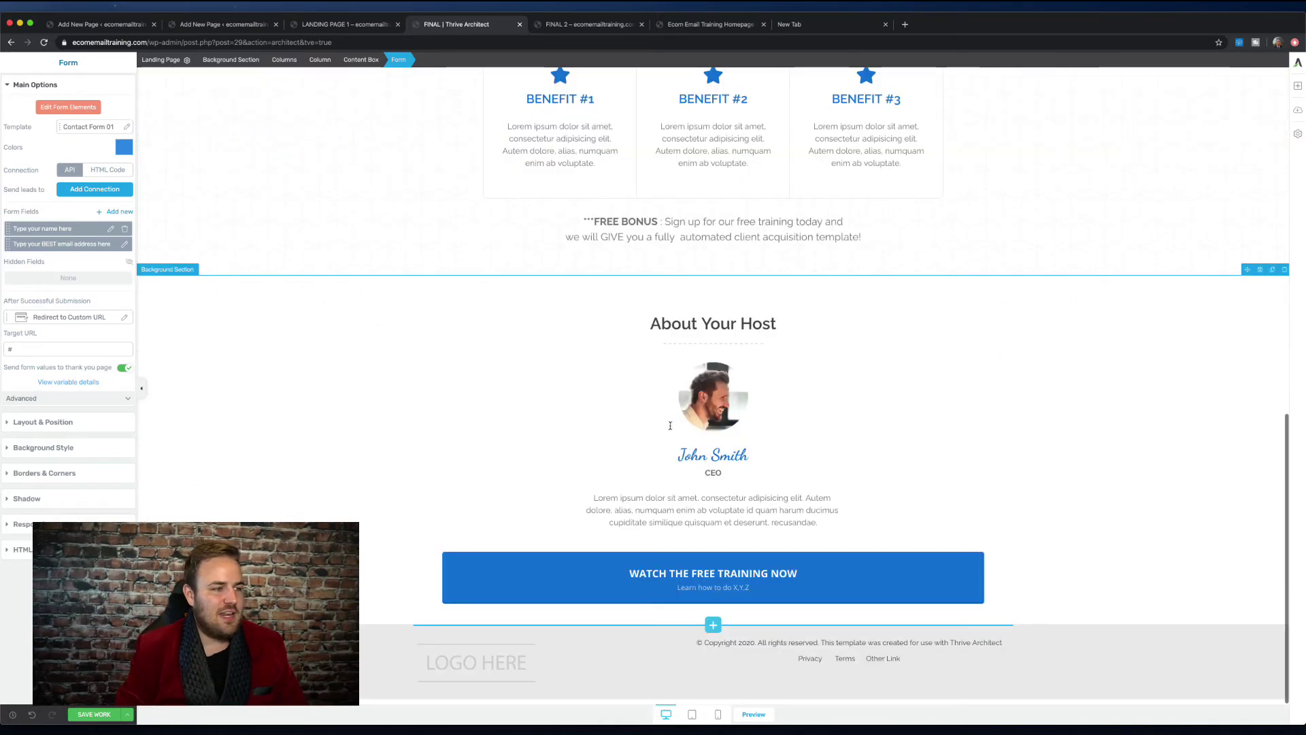
scroll(679, 373, up, 5)
scroll(680, 372, up, 5)
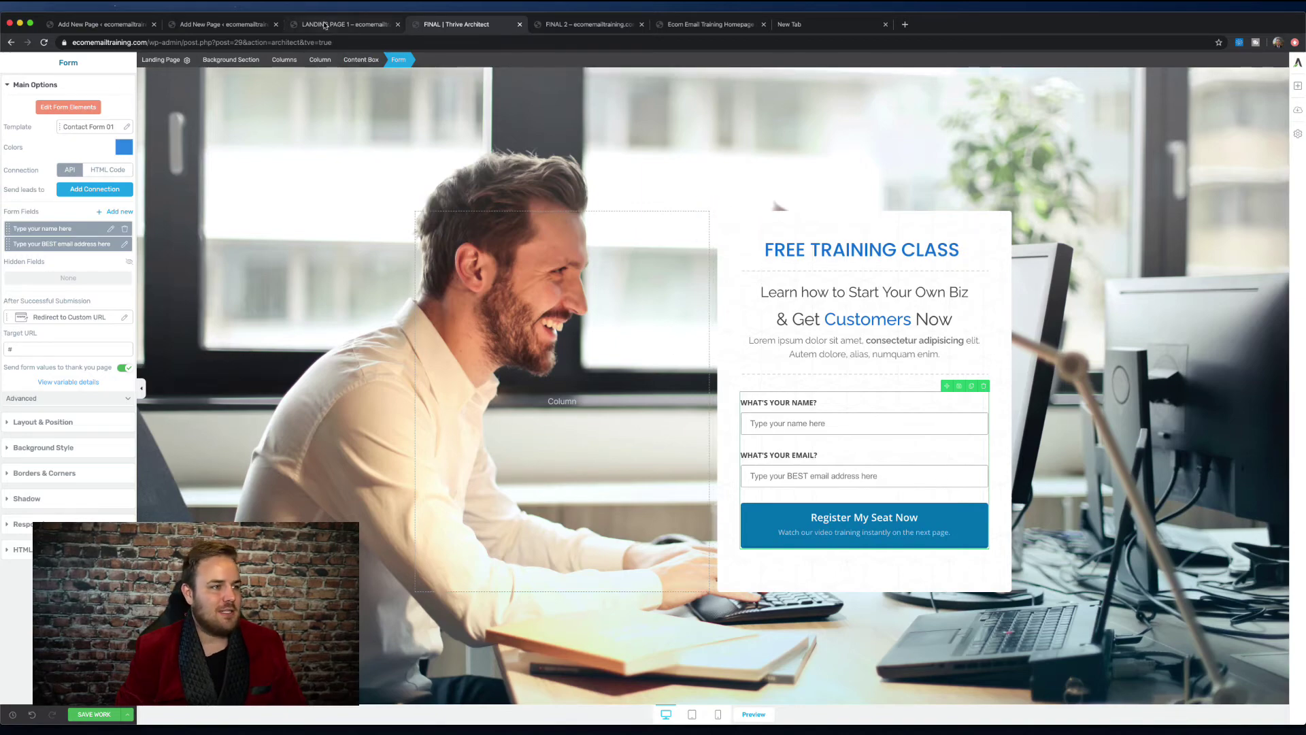
scroll(745, 324, down, 10)
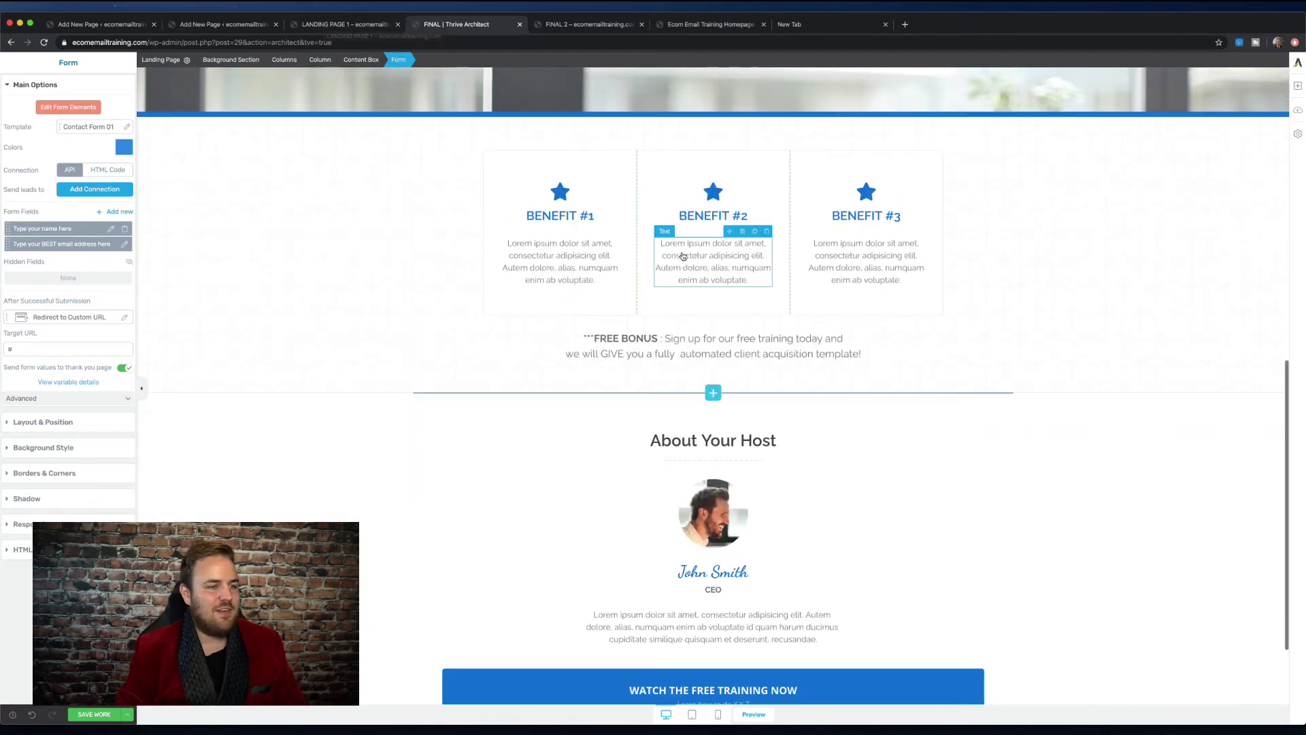
scroll(745, 325, up, 10)
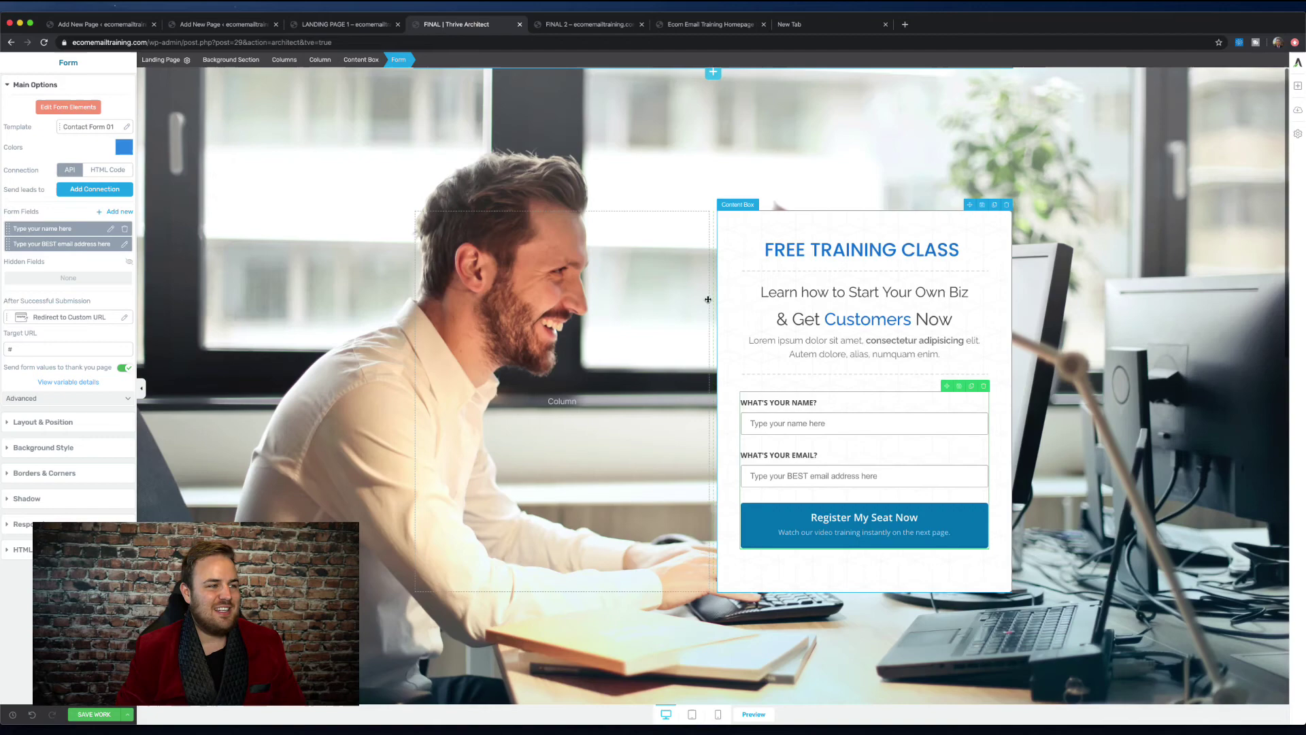
Reopen LANDING PAGE 1 in the Thrive Architect editor and select its red header background section
click(351, 26)
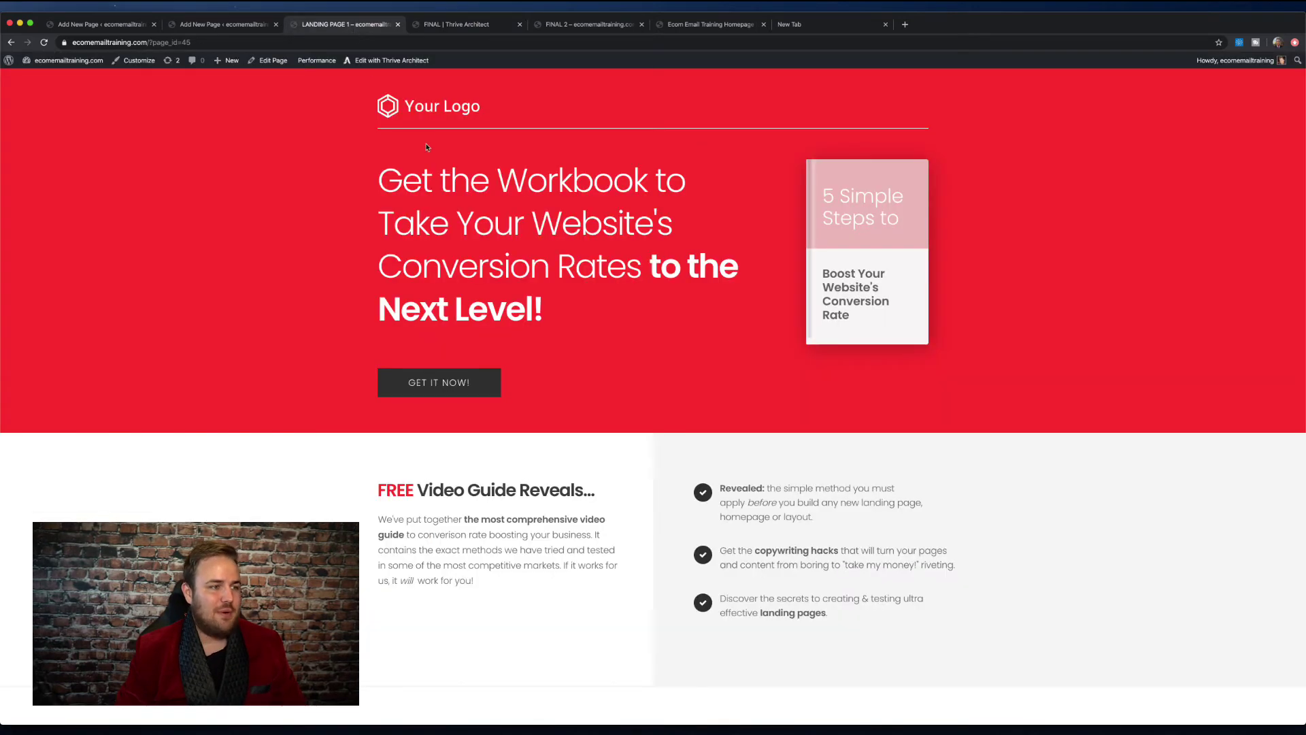
click(378, 60)
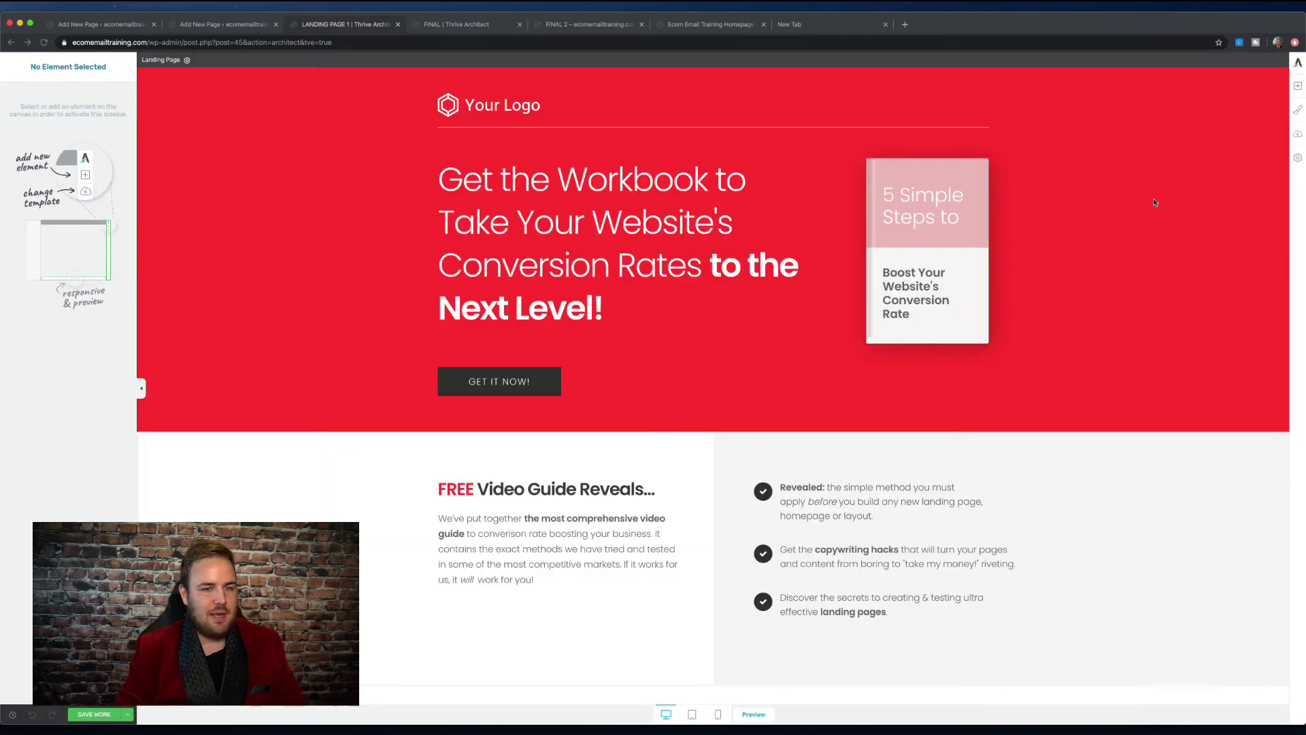
click(1155, 202)
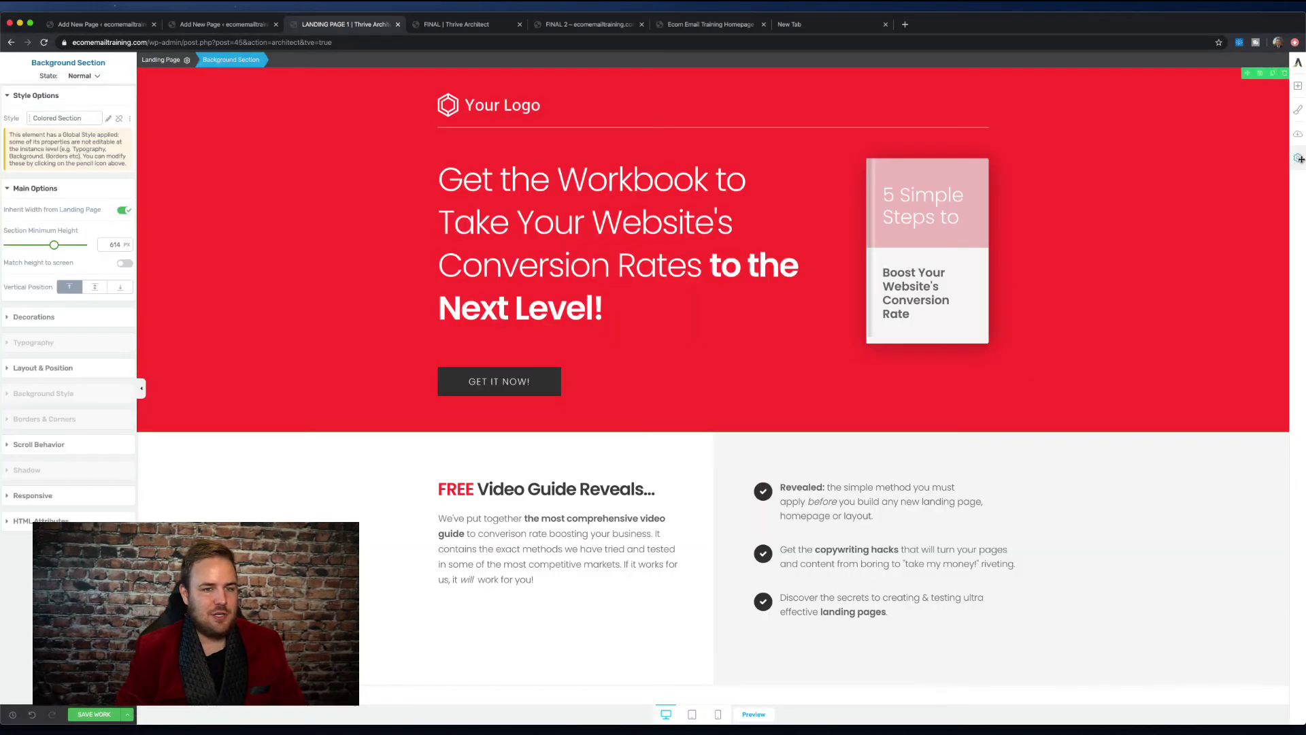
Import tve-lp-thrive-architect-webinar-funnel-template.zip from the media library into LANDING PAGE 1, overwriting its current contents, and save the page
click(1298, 158)
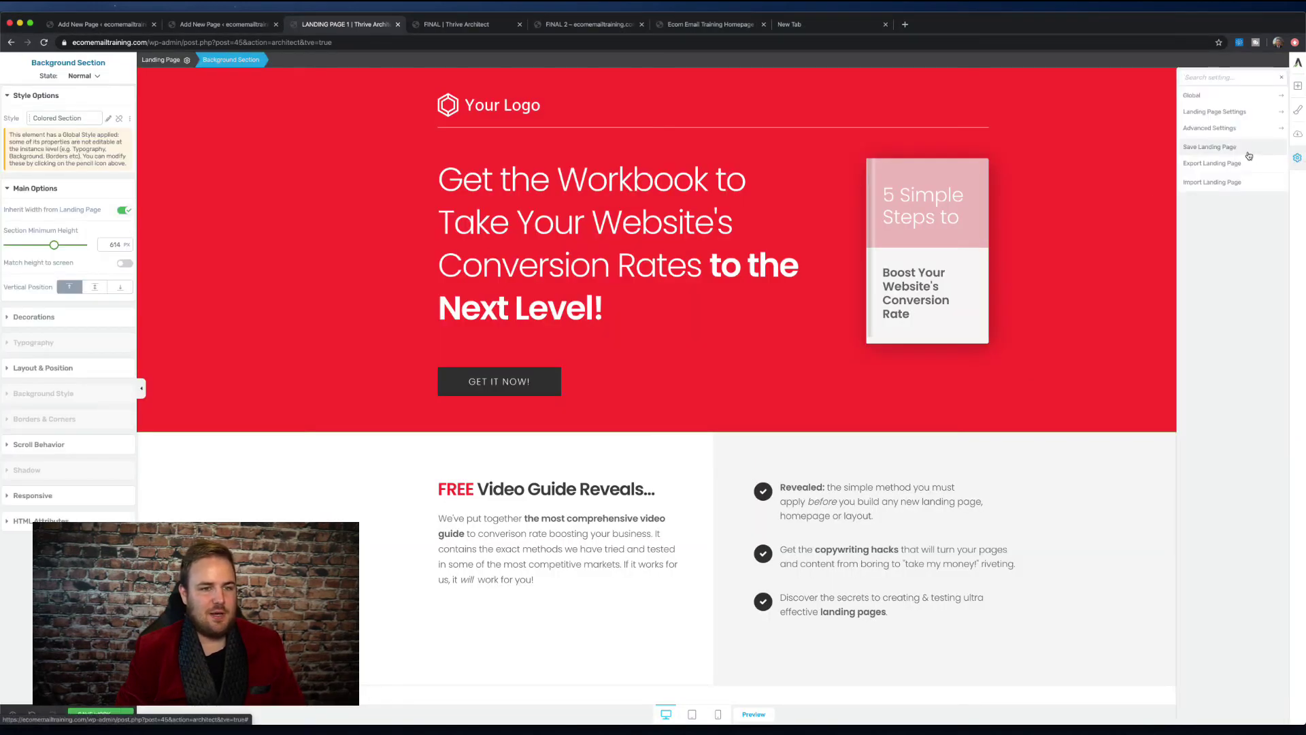
click(1213, 182)
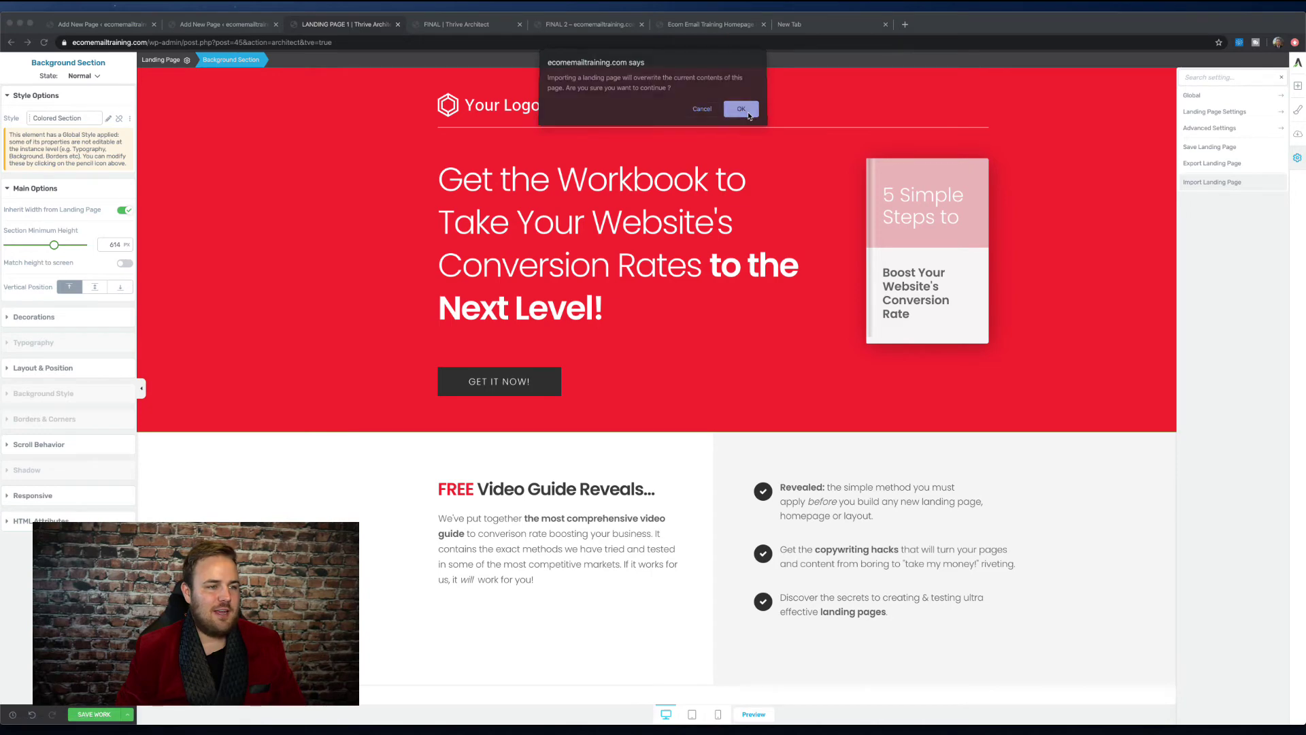
click(741, 109)
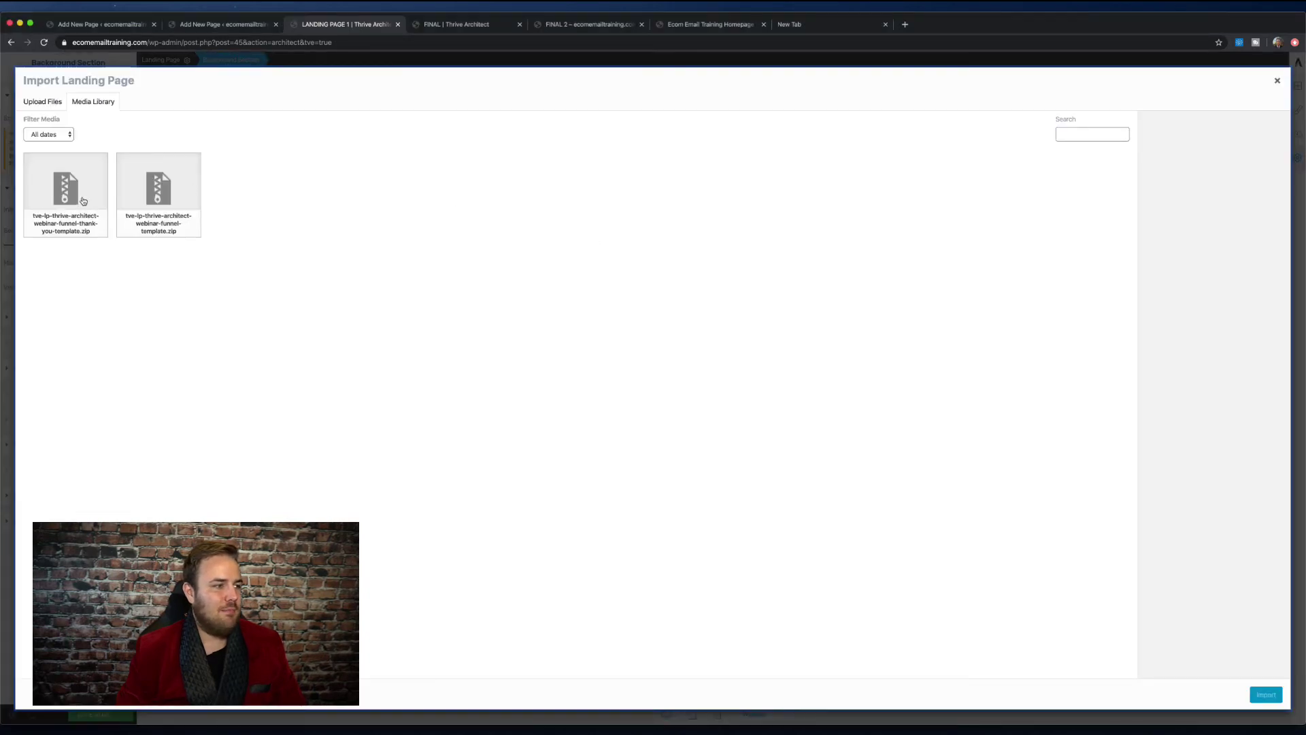
click(164, 202)
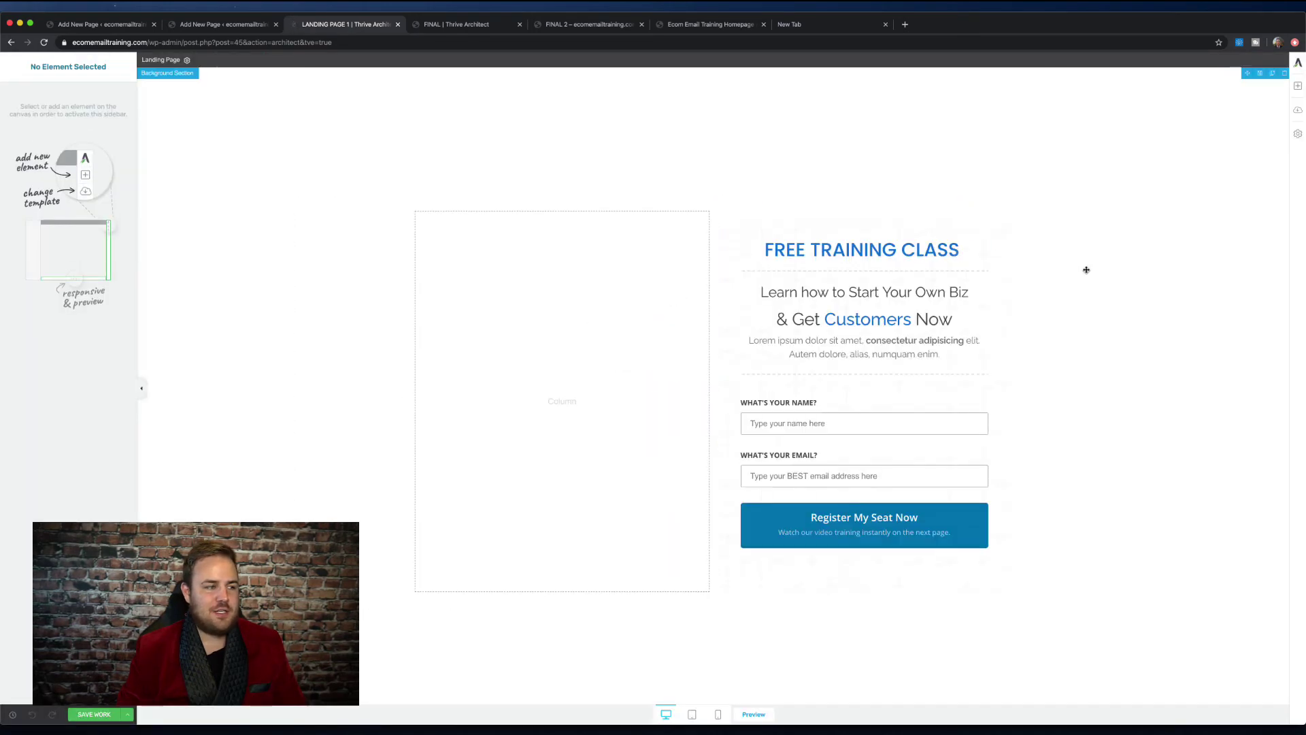
scroll(673, 325, down, 3)
scroll(673, 325, up, 3)
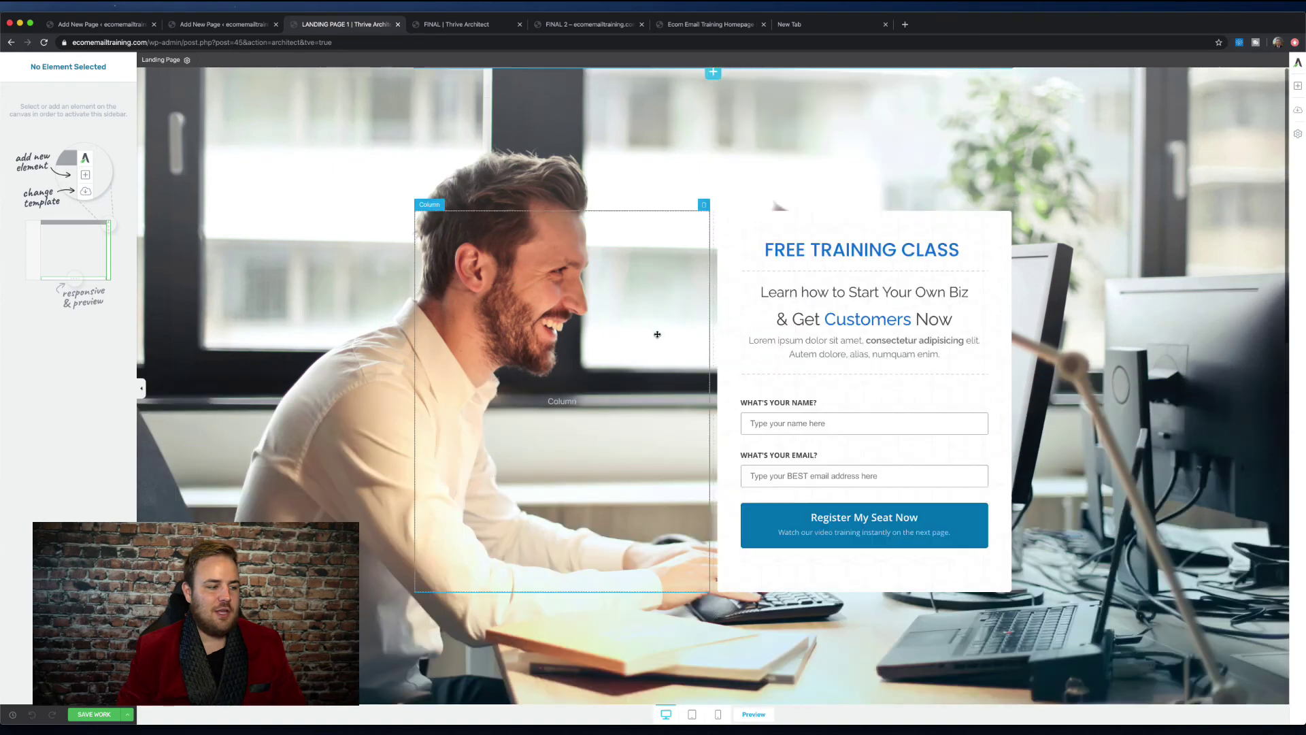
click(123, 719)
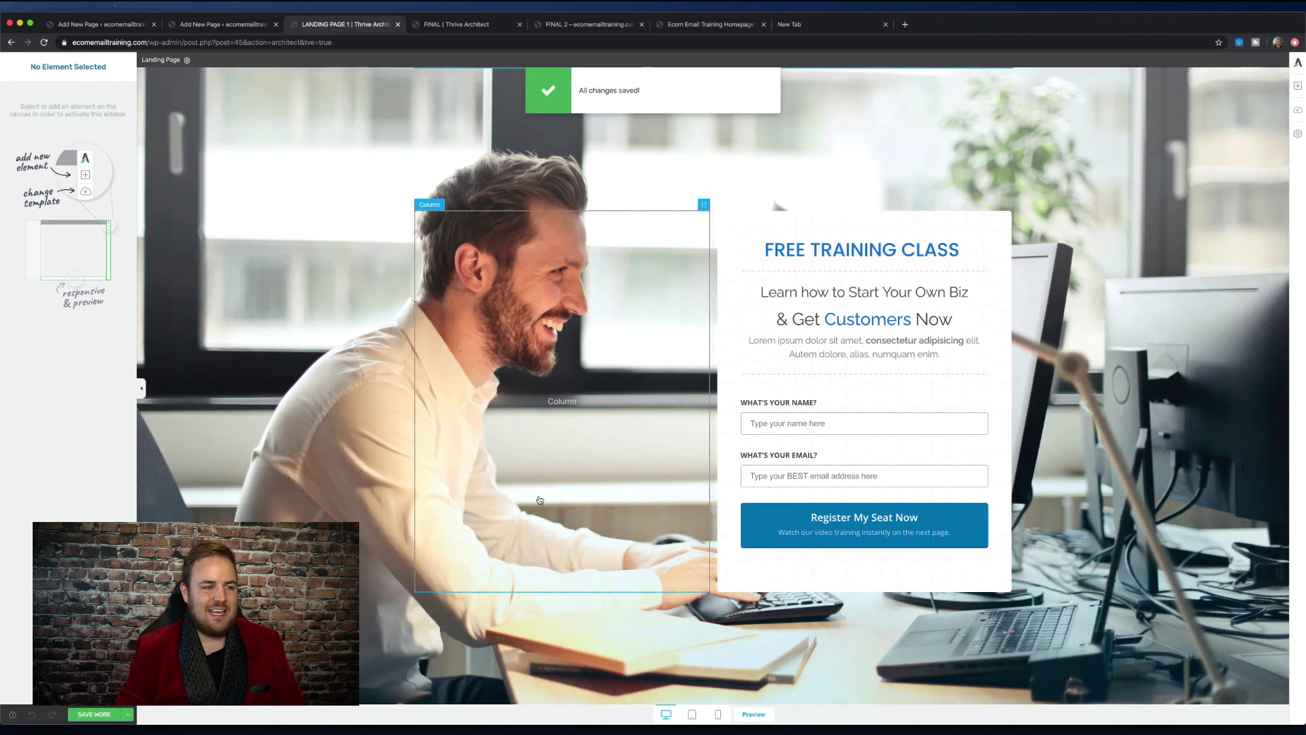
Review the imported benefits, free bonus and host sections, and the FINAL 2 webinar replay page's video, buy button, countdown and footer
scroll(708, 400, down, 9)
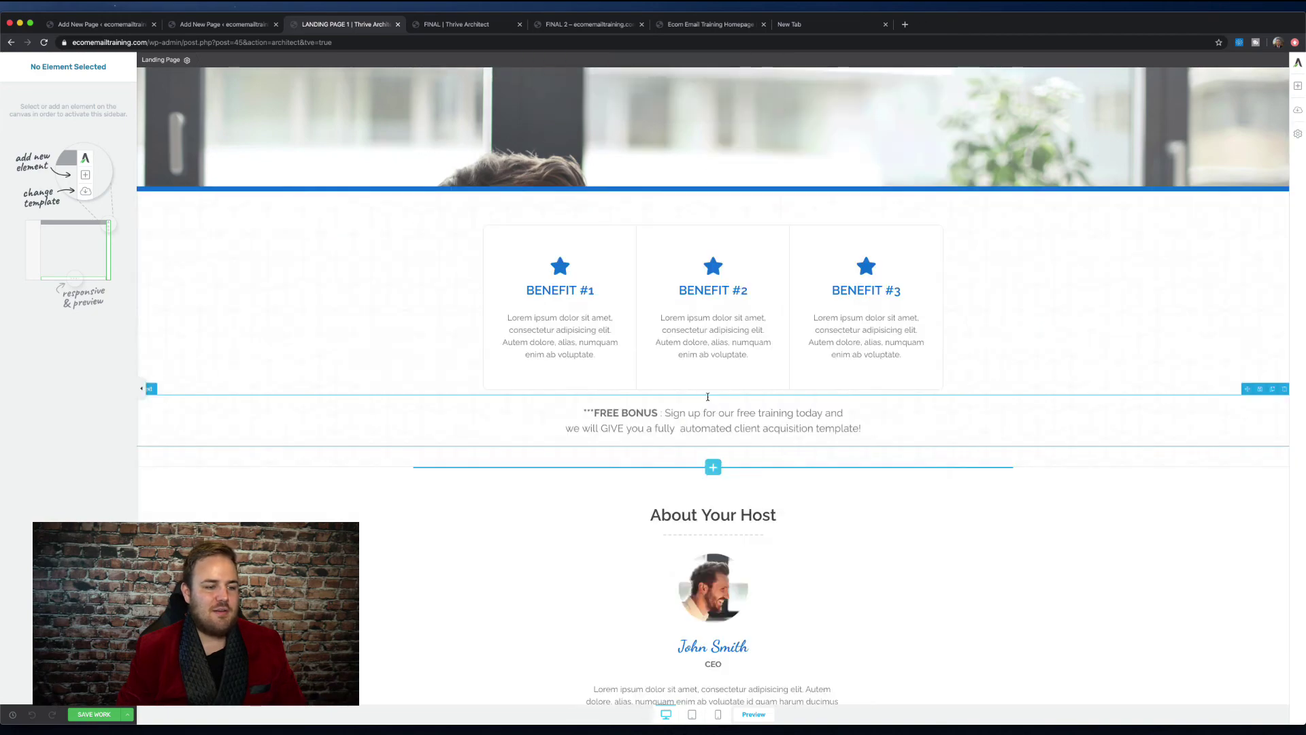
scroll(709, 401, down, 3)
scroll(680, 341, up, 10)
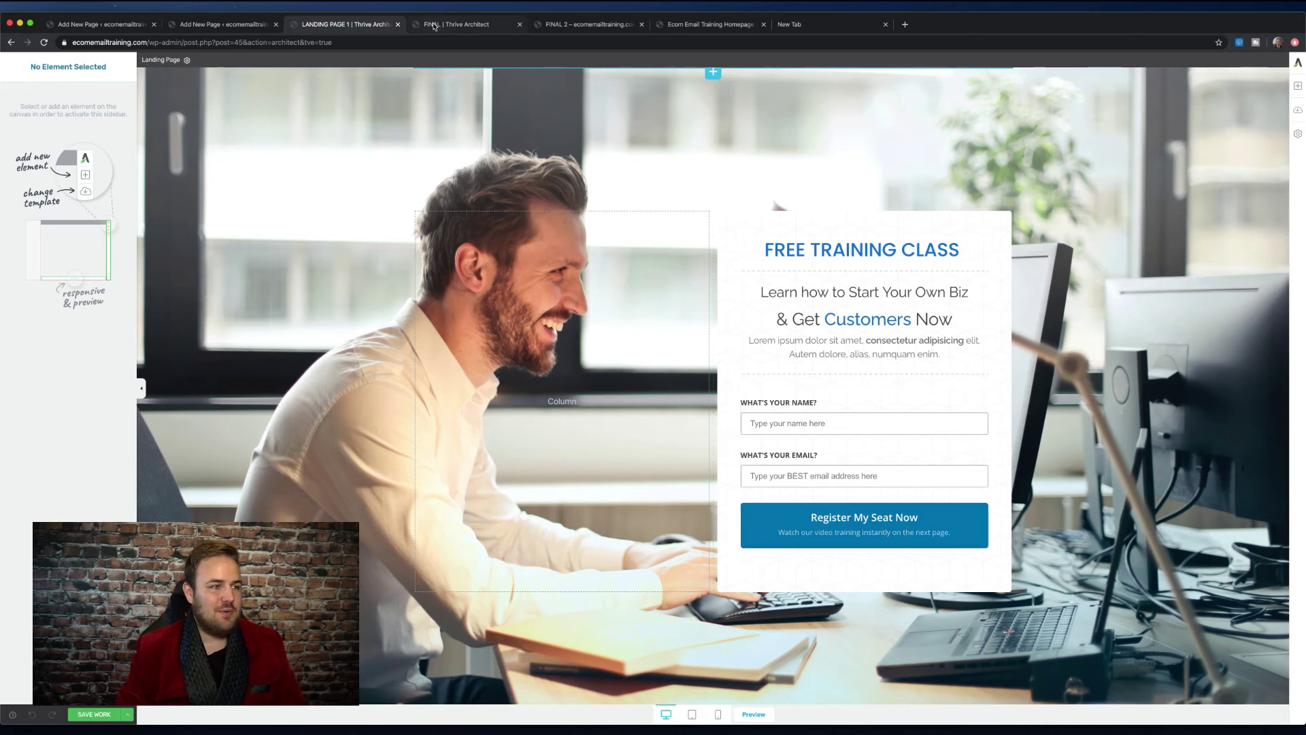
click(607, 24)
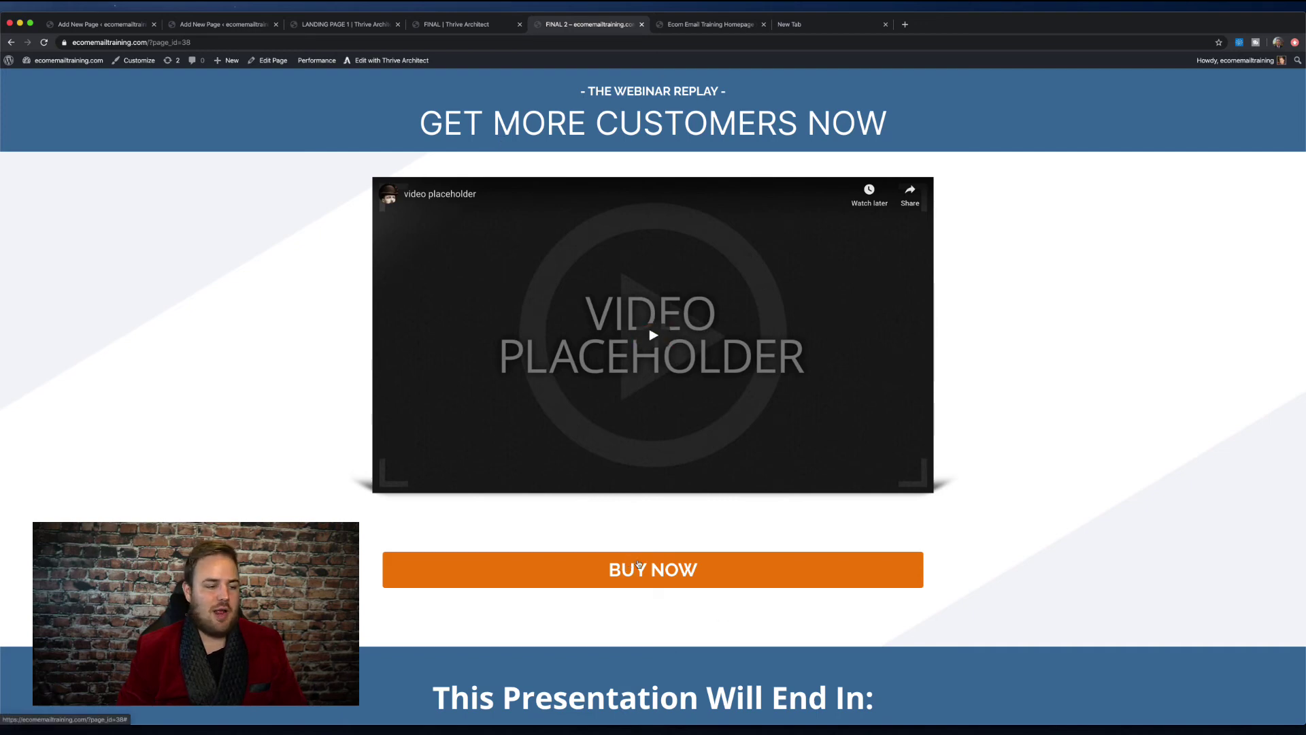
scroll(630, 564, down, 3)
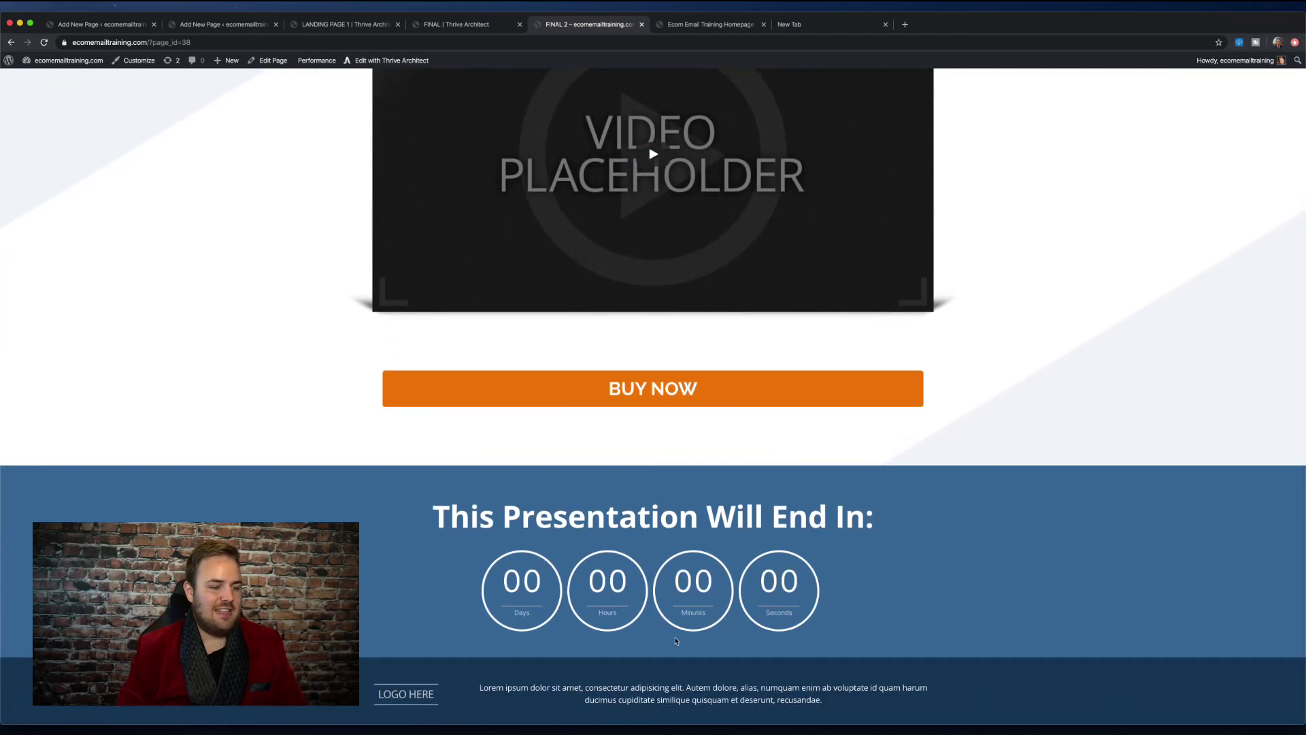
scroll(626, 585, down, 1)
scroll(626, 584, up, 3)
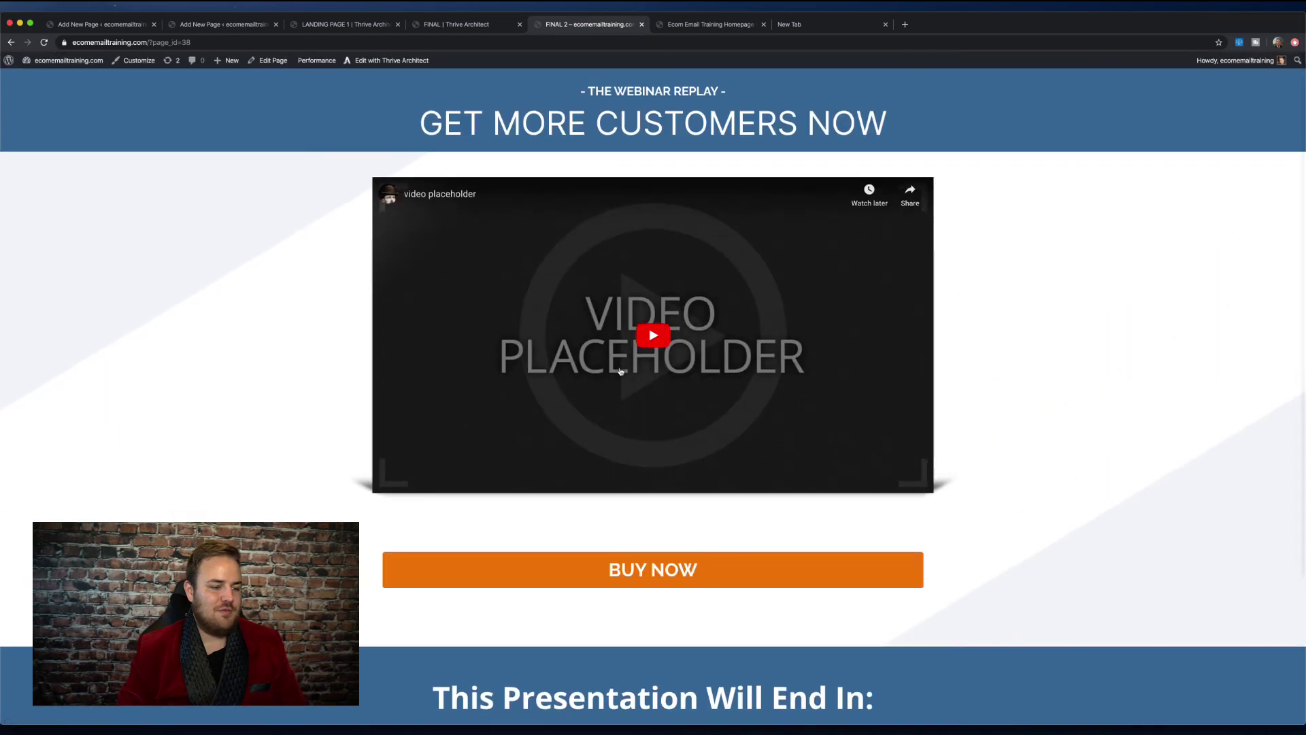
scroll(680, 575, down, 3)
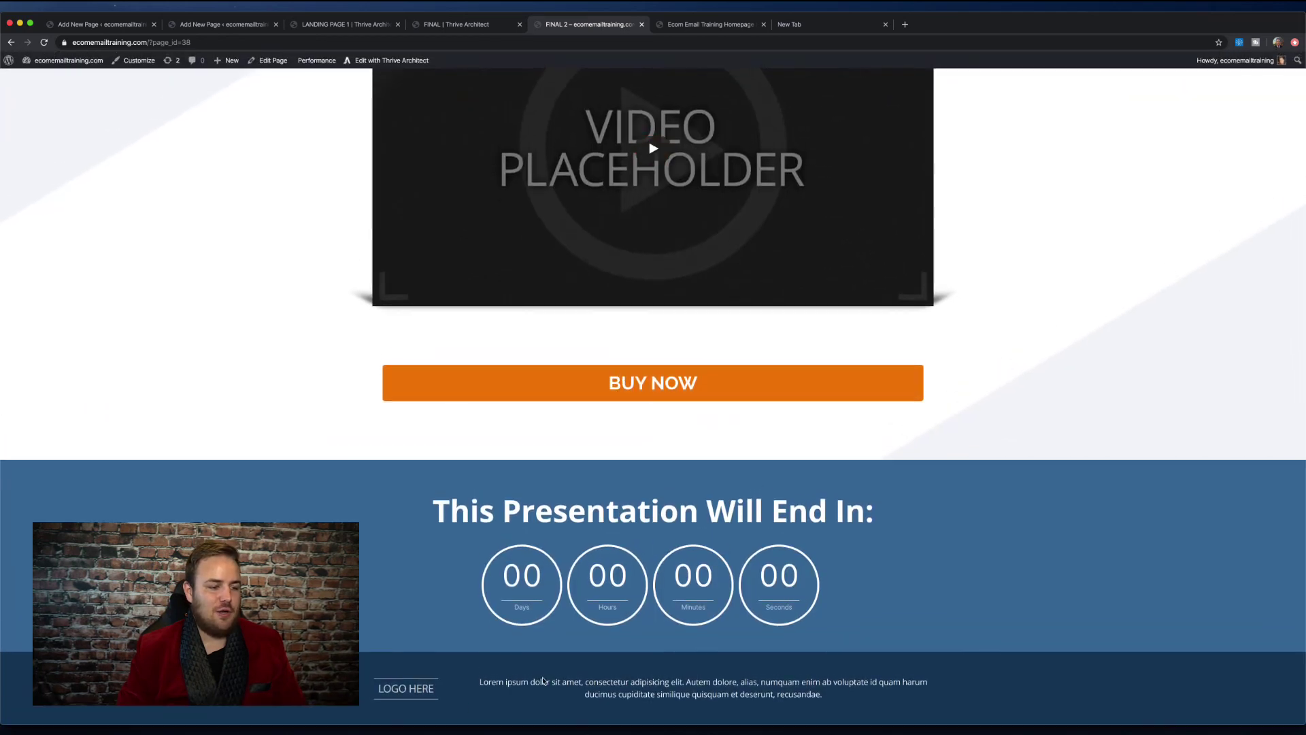
scroll(765, 392, up, 3)
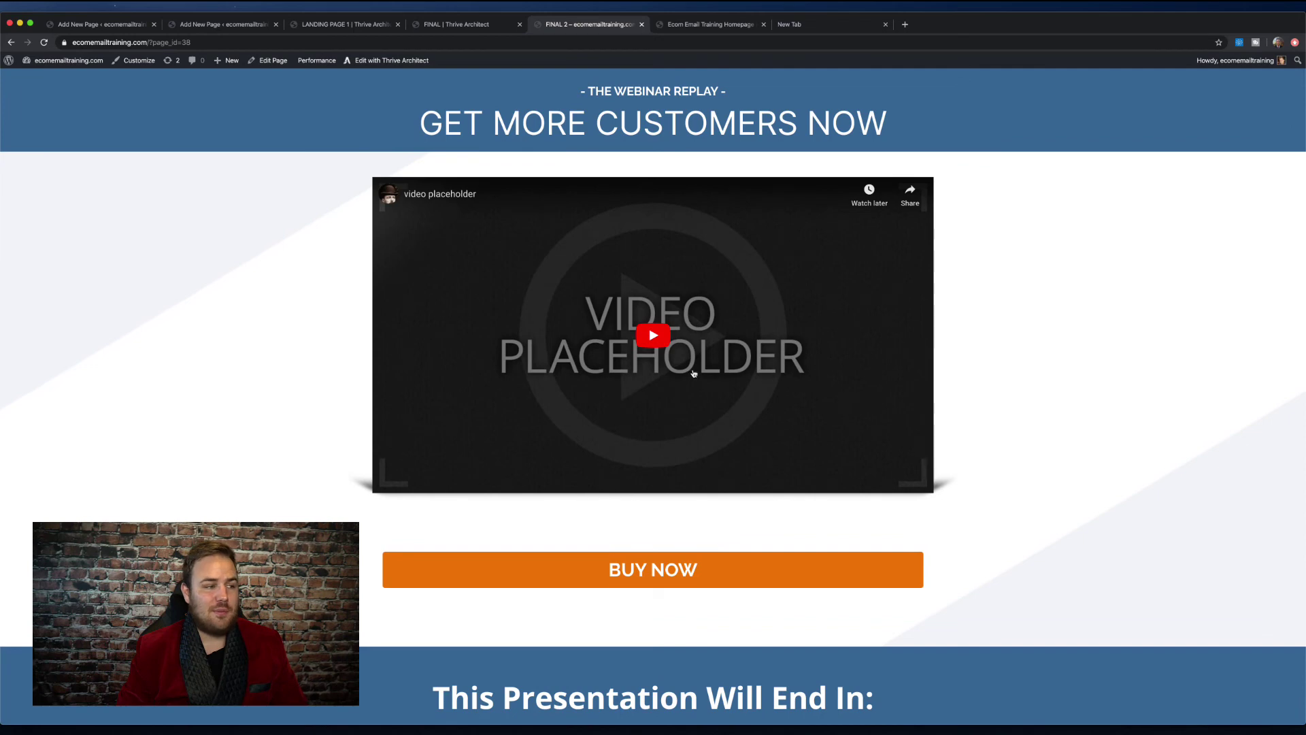
Open the Thrive Architect Webinar Funnel Template page on training.prestonscorner.com in the empty browser tab
click(345, 27)
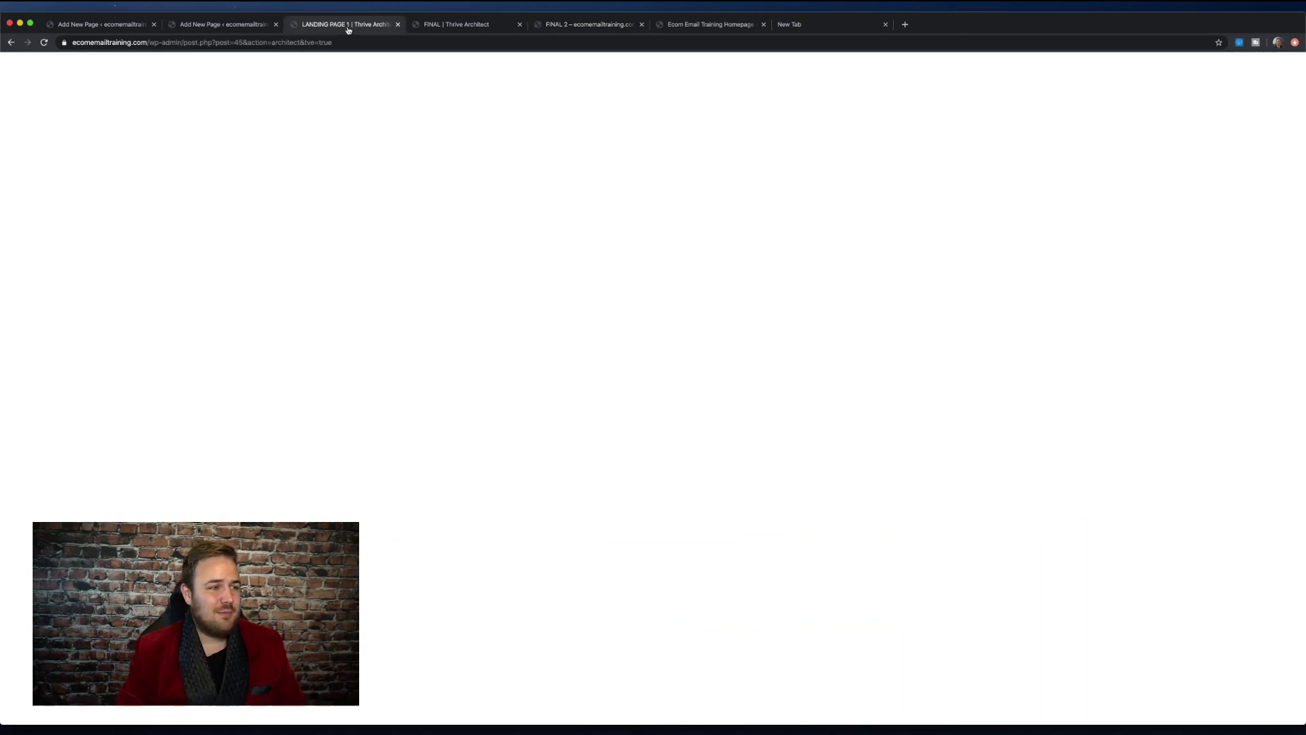
click(460, 27)
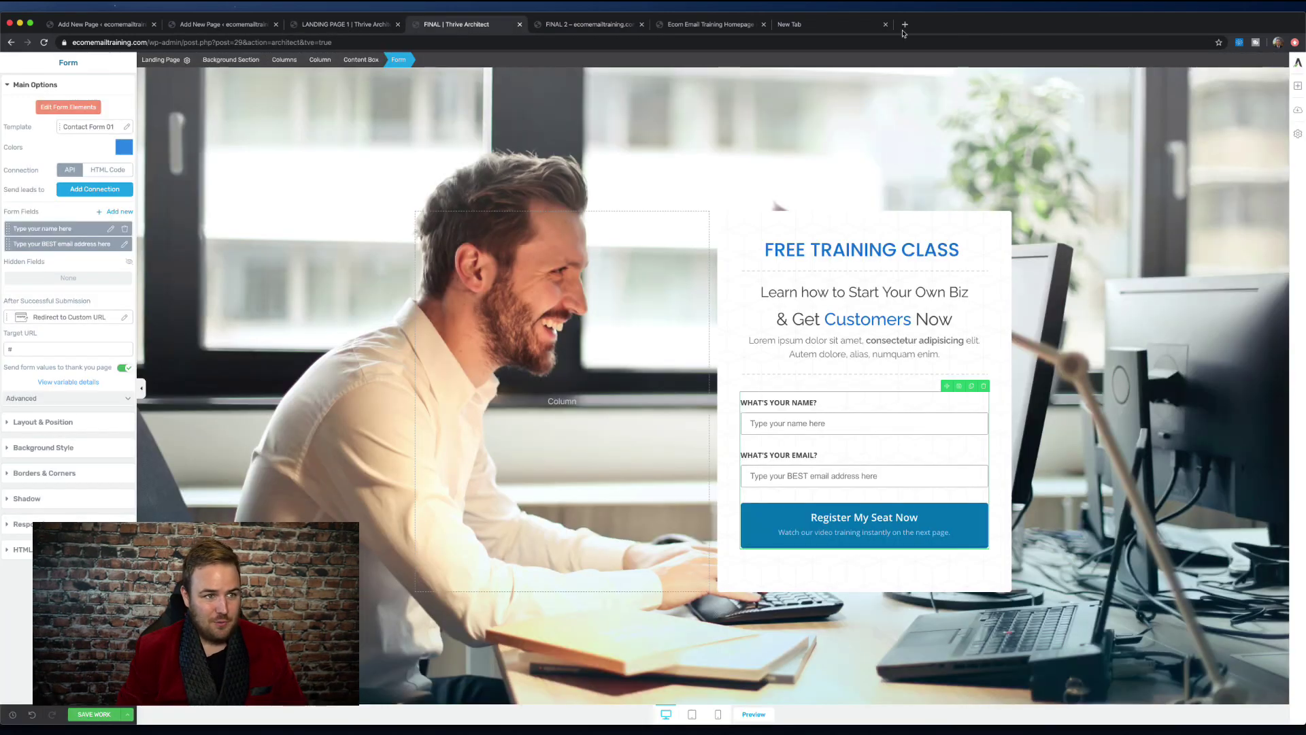
click(850, 27)
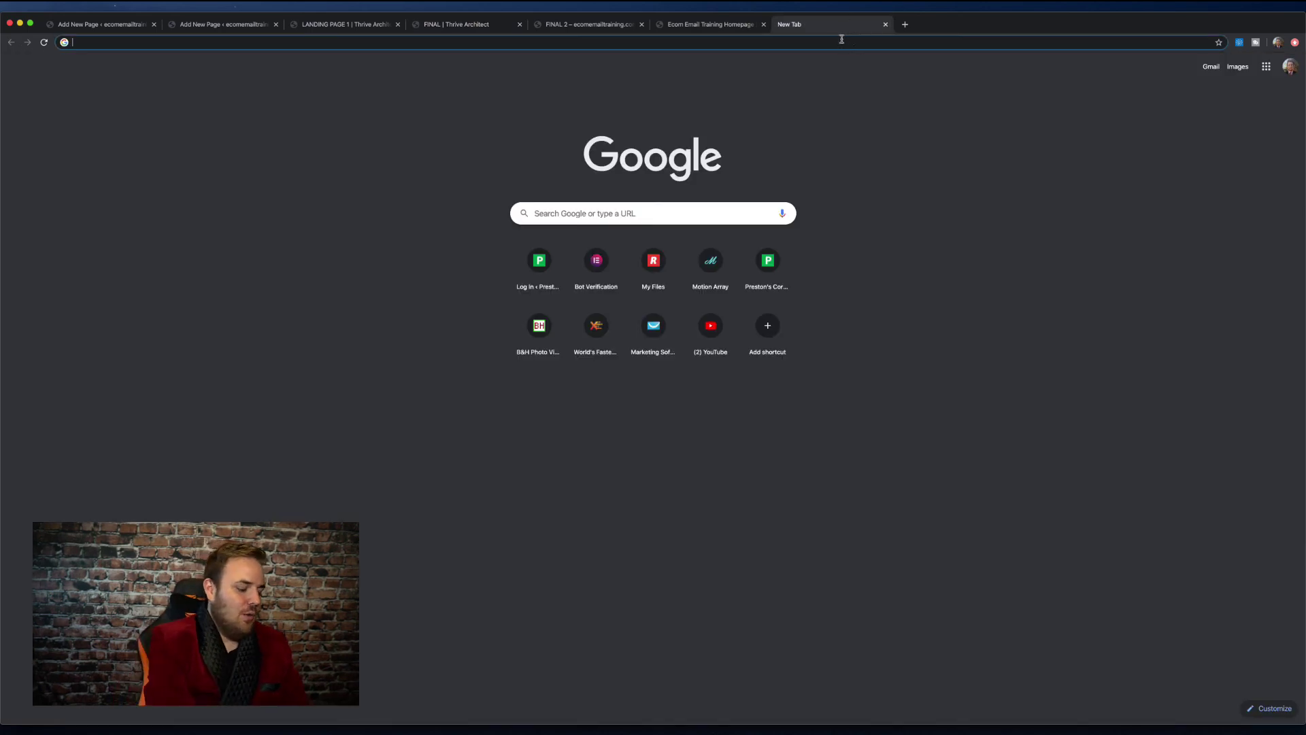
text(T)
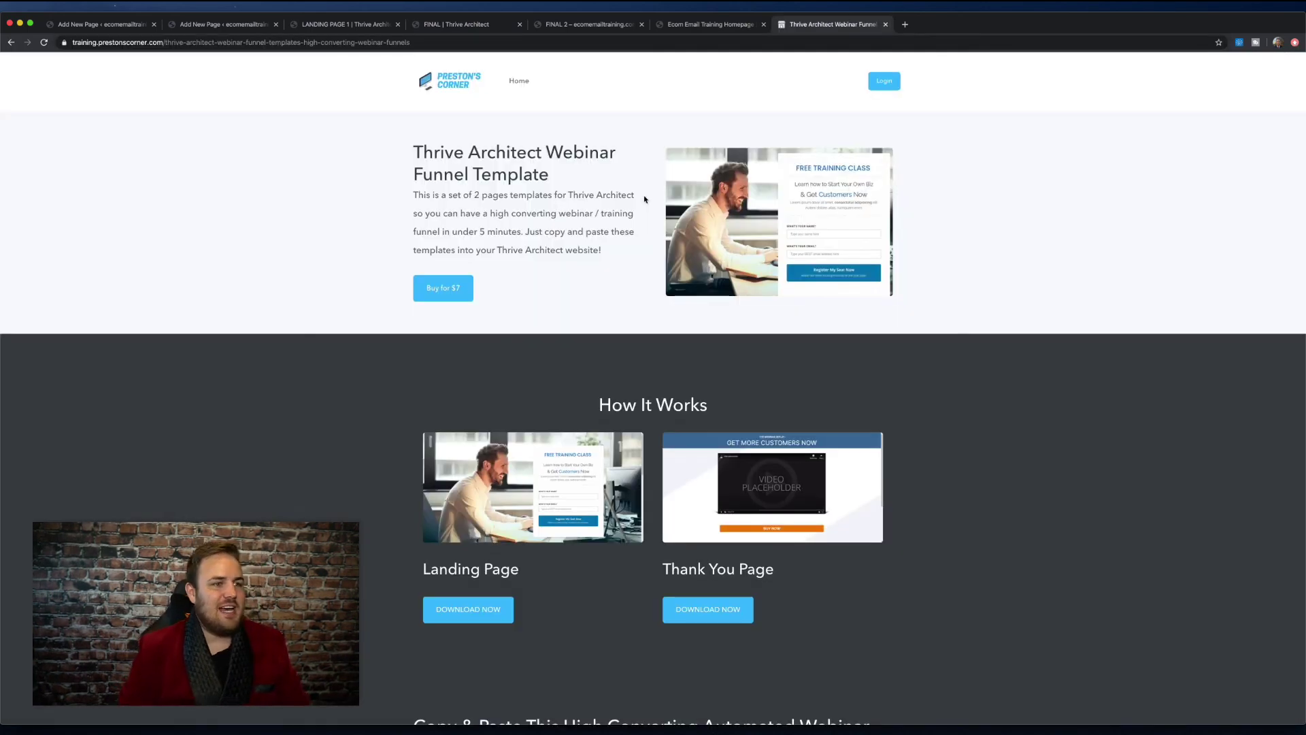